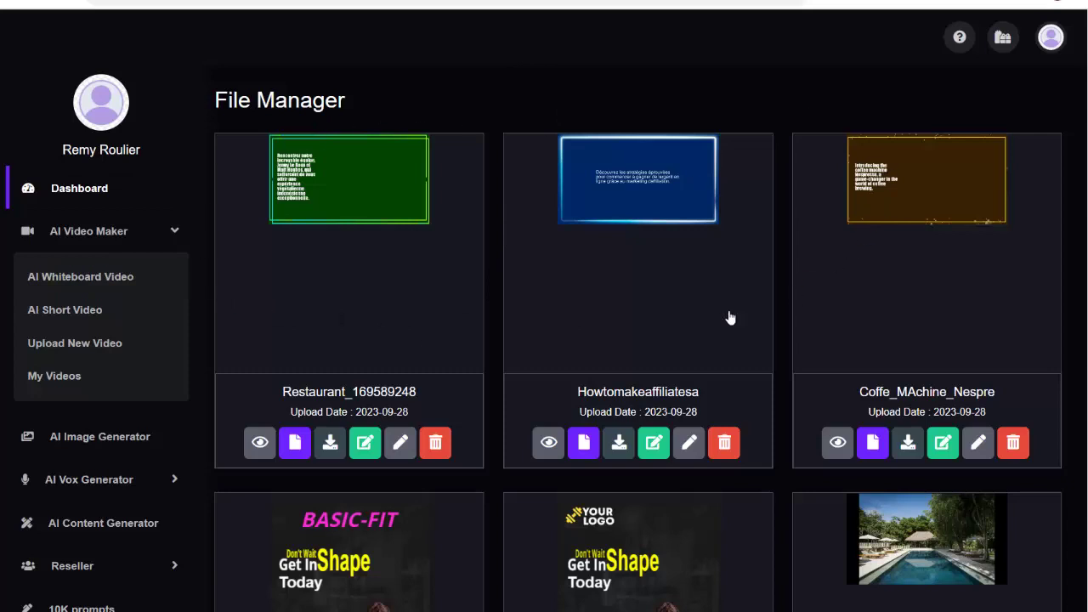
Step: Start a new AI whiteboard video and open the Sales Video form of its AI content generator
left_click(83, 278)
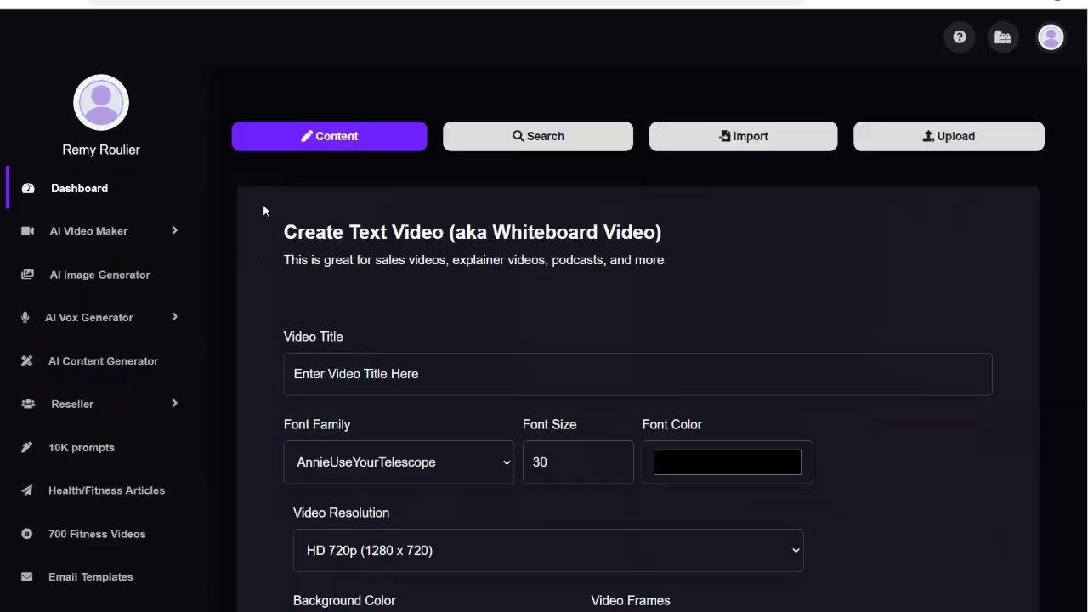
scroll(385, 293, "down", 10)
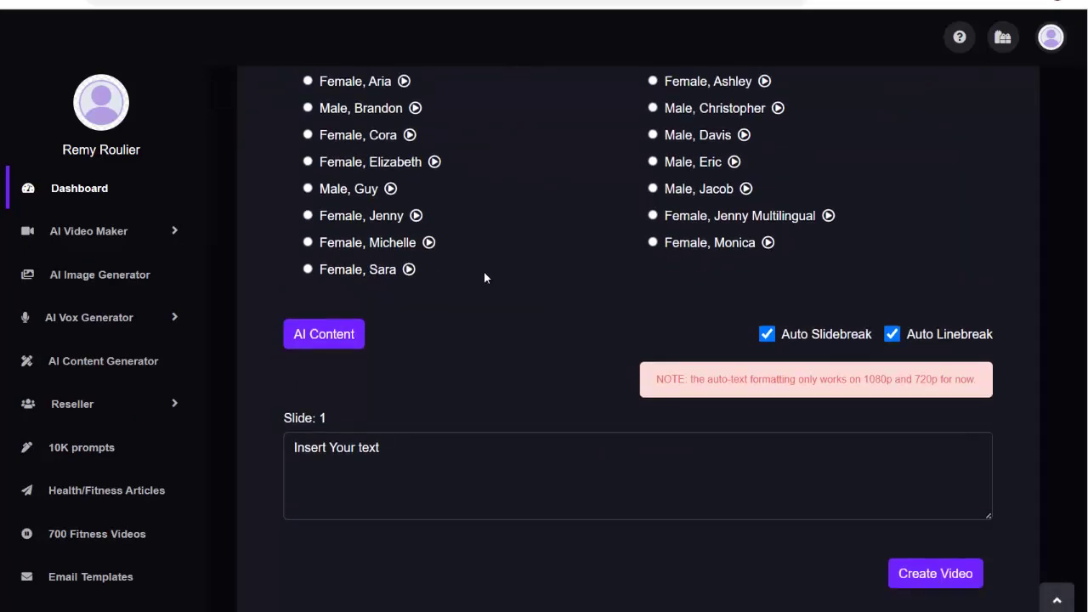
left_click(314, 331)
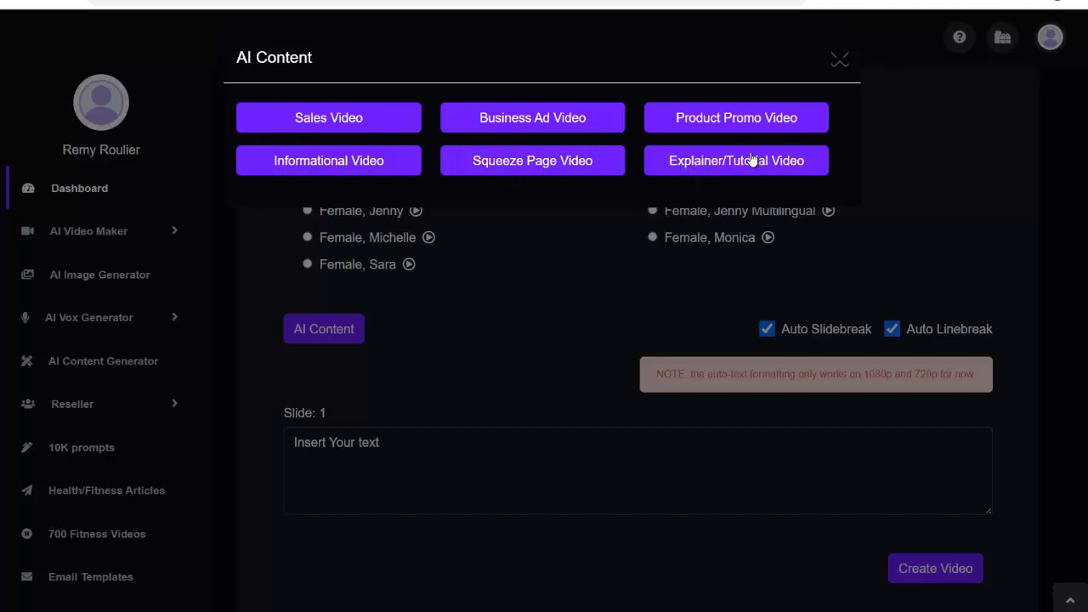
left_click(329, 119)
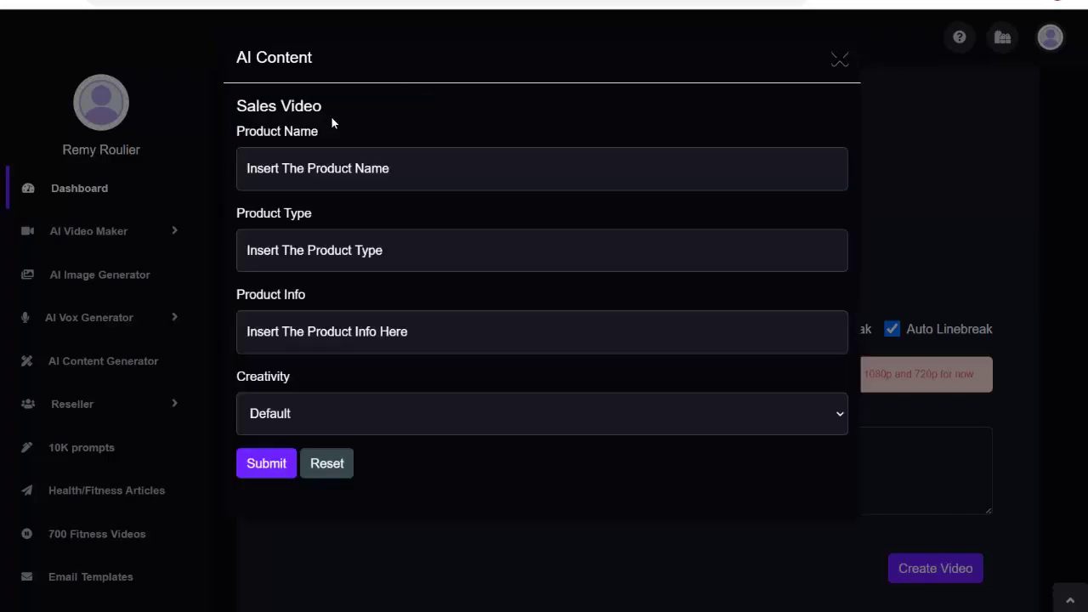
Step: Enter "How to succeed with email marketing" as the product name and "Video course" as the product type
left_click(246, 168)
type("How to succeed with email marketing")
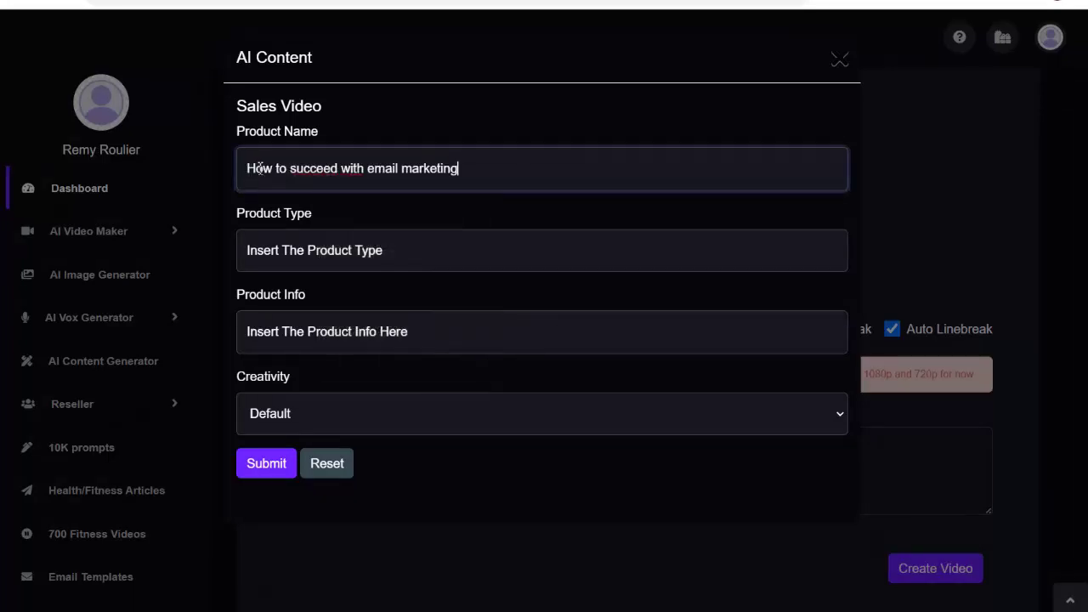
left_click_drag(250, 170, 479, 170)
left_click(483, 171)
left_click(291, 252)
left_click(340, 294)
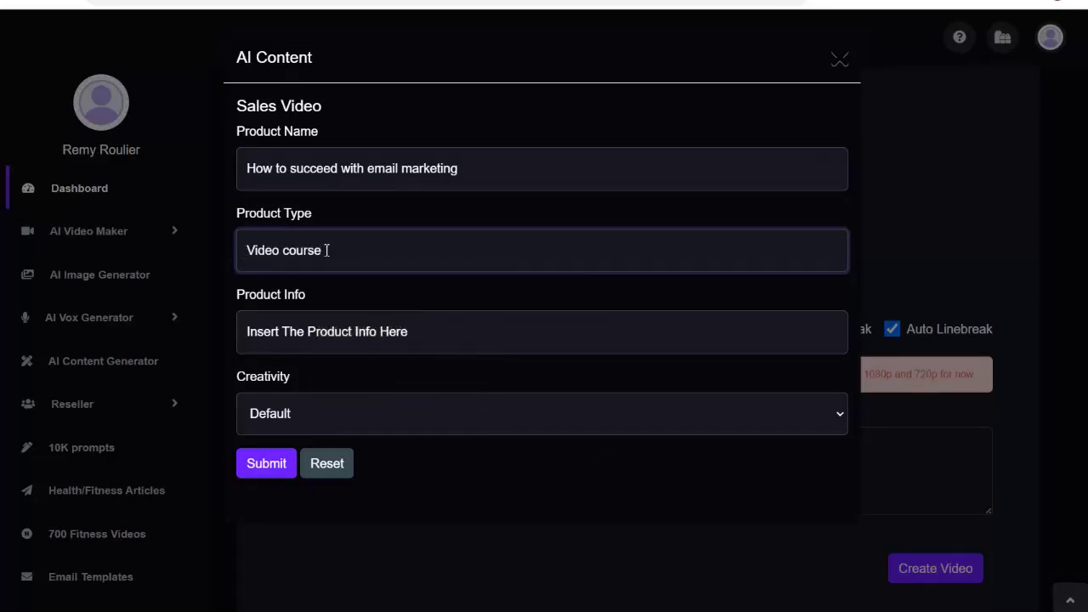
Step: Fill in the product info with "Video course containing 5 videos teaching various methods of succeeding with email marketing"
left_click(262, 337)
key("Down")
key("Down")
key("Return")
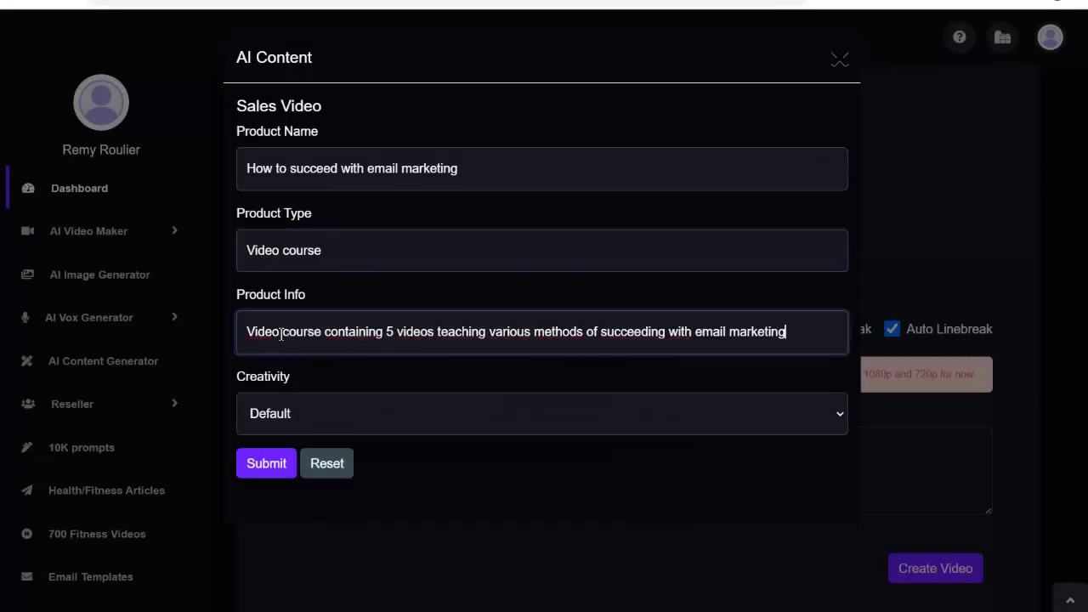
left_click_drag(296, 332, 697, 333)
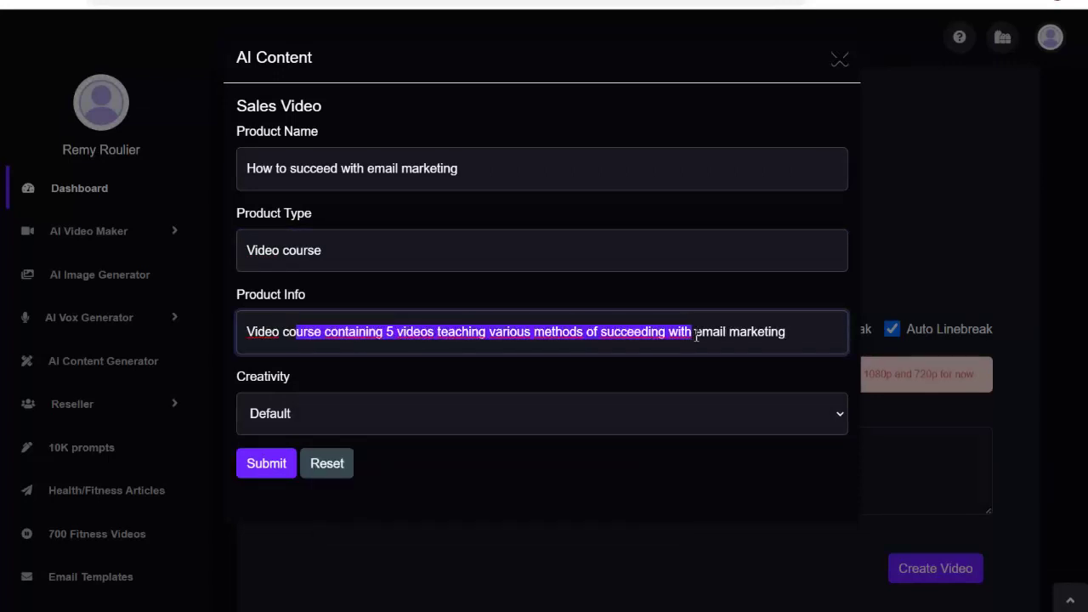
left_click(724, 334)
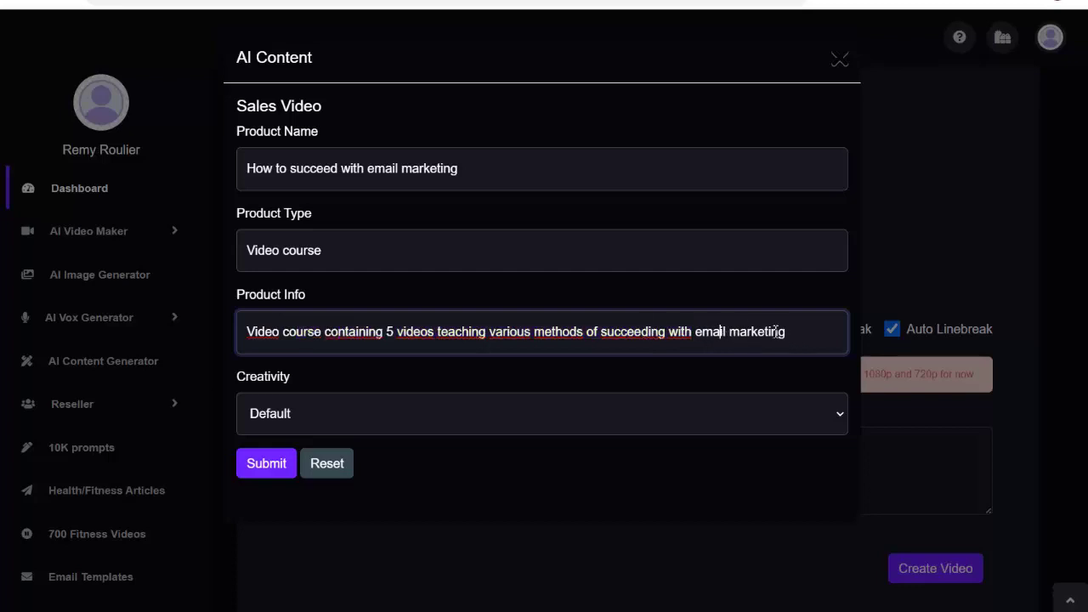
Step: Generate the sales video script from the product details and read through its slides
left_click(266, 463)
scroll(545, 229, "down", 5)
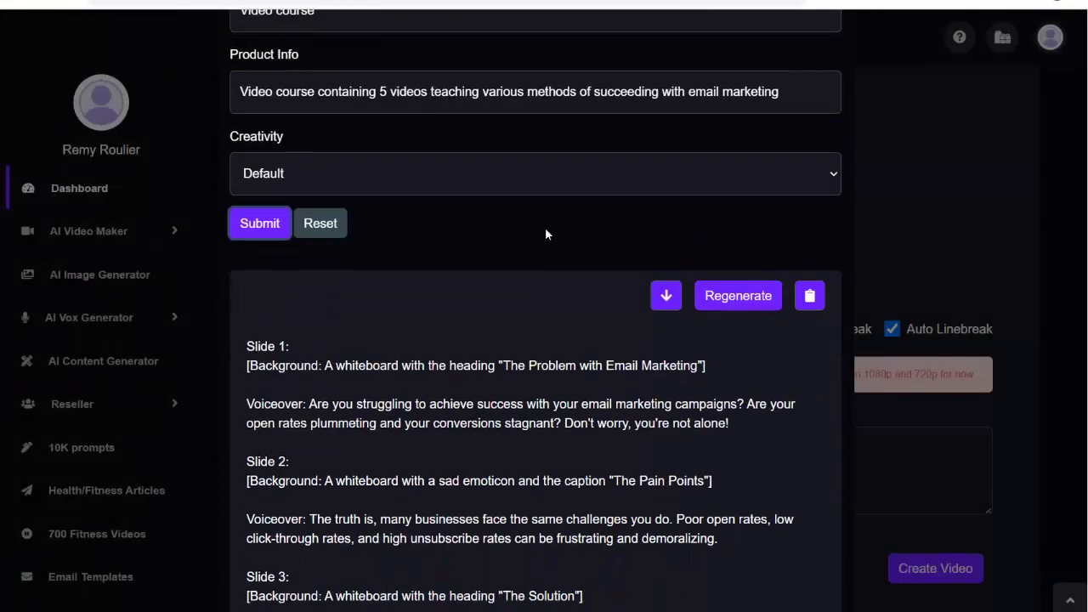
scroll(460, 243, "down", 10)
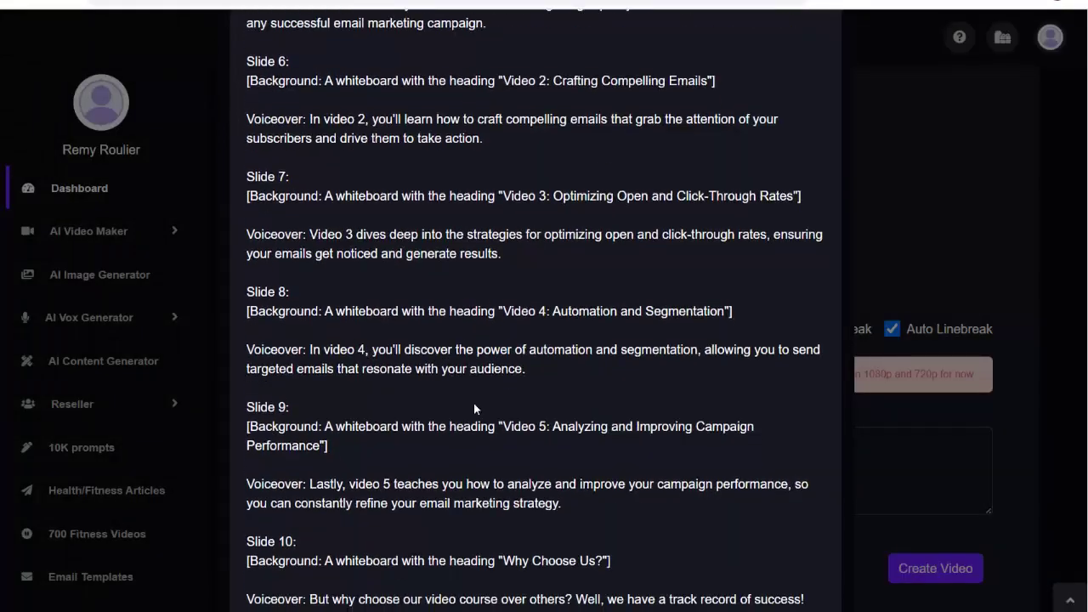
scroll(463, 405, "up", 10)
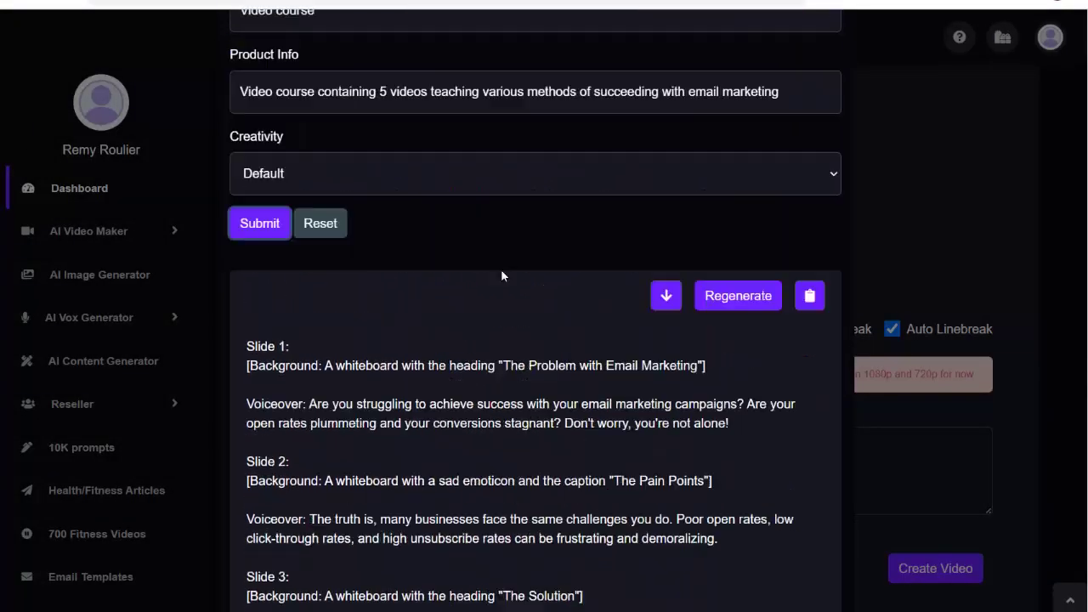
Step: Regenerate the sales script and insert the new version into the video's slide text fields
left_click(728, 304)
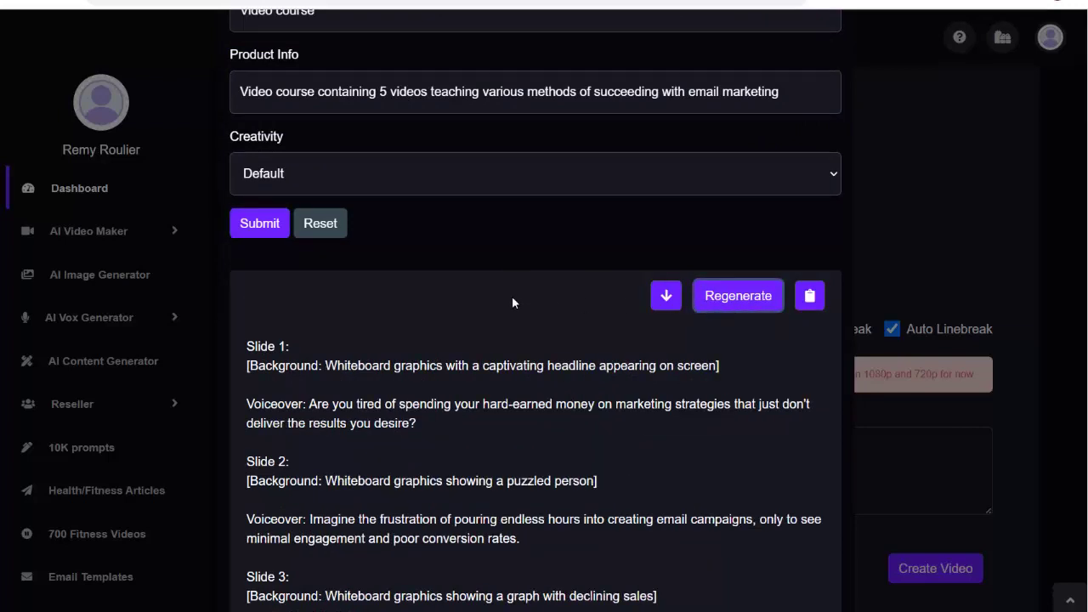
left_click(664, 296)
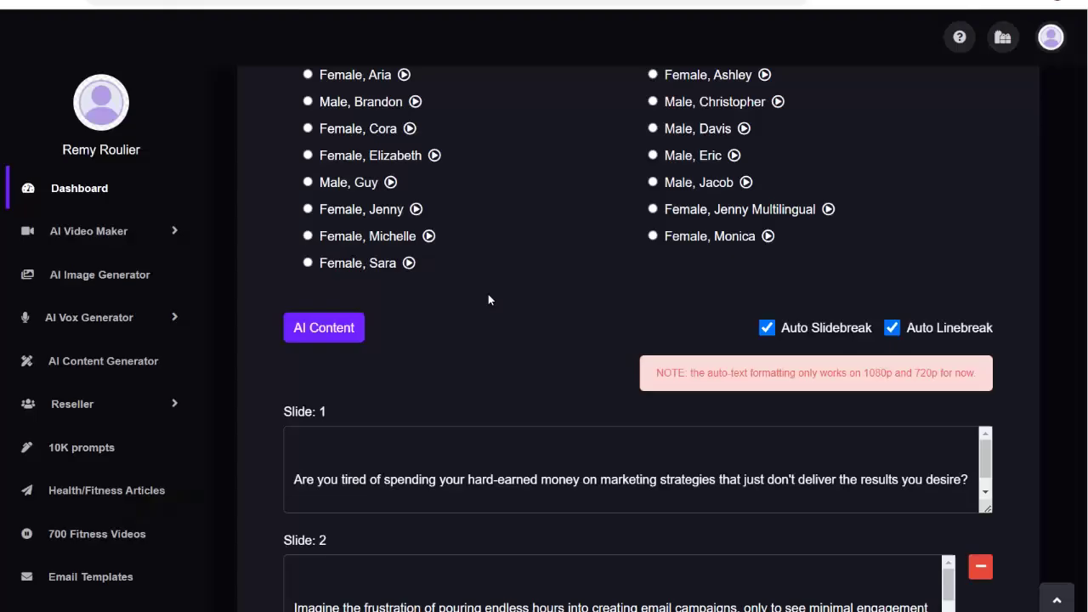
scroll(488, 294, "down", 2)
scroll(493, 372, "down", 2)
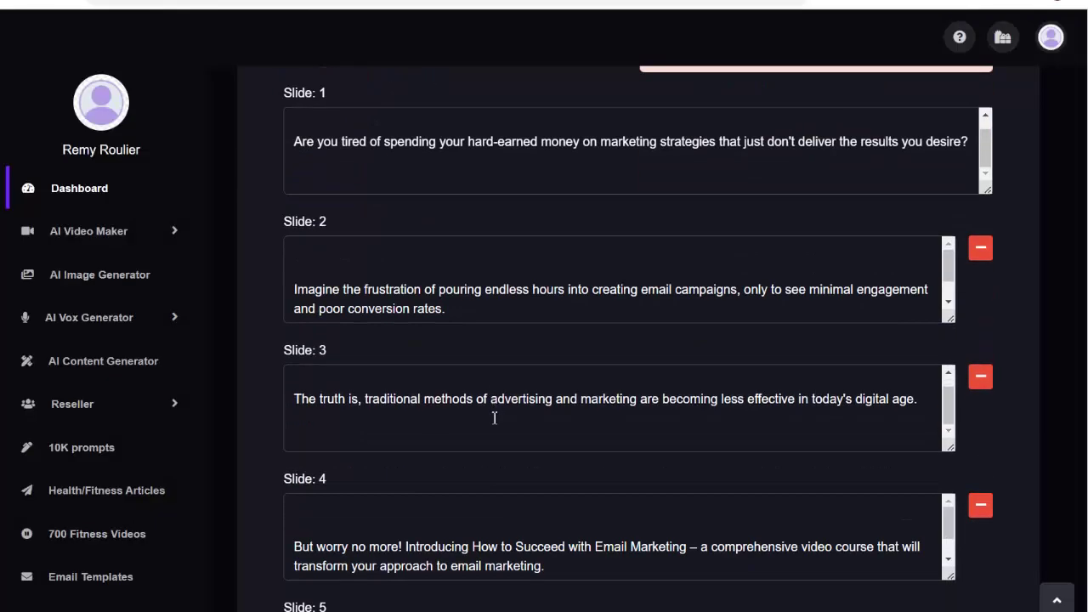
scroll(494, 418, "down", 8)
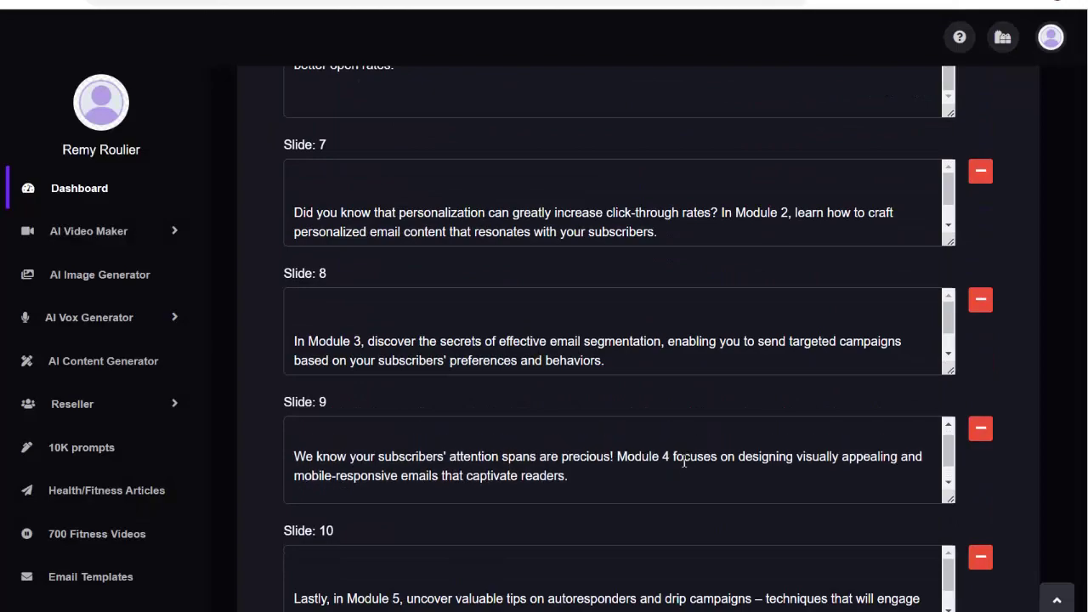
Step: Select "Male, Davis" as the English (US) voiceover voice
scroll(685, 461, "up", 13)
scroll(555, 430, "down", 3)
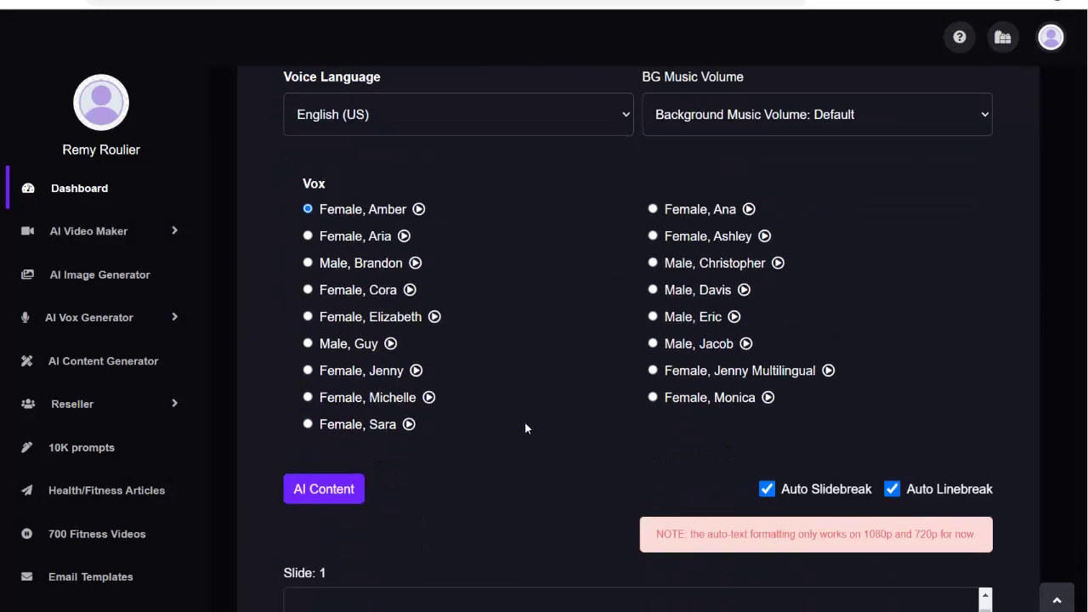
scroll(558, 280, "up", 5)
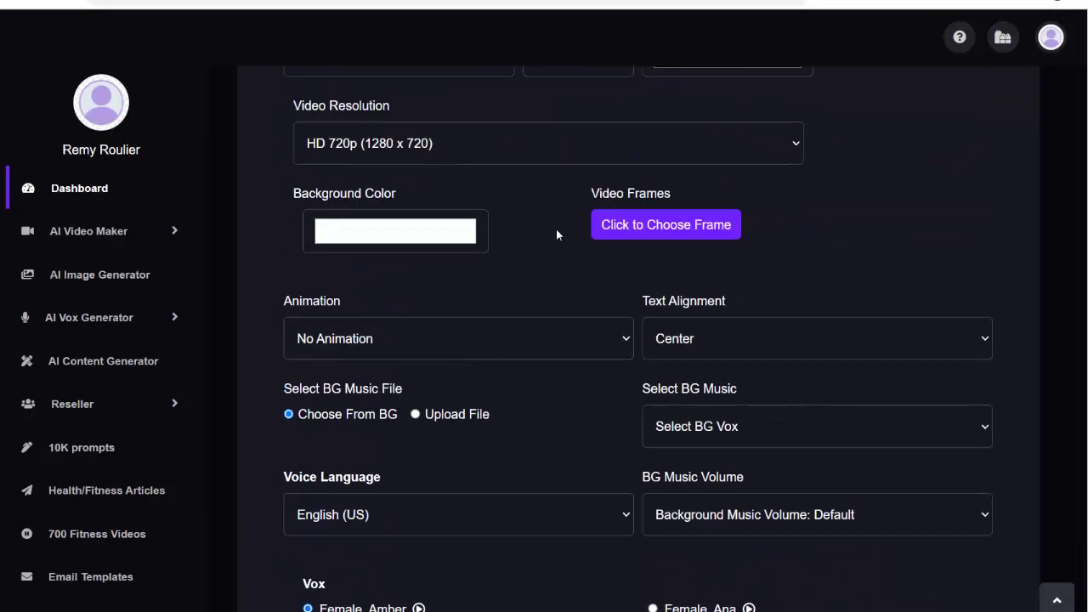
scroll(558, 236, "down", 3)
scroll(548, 332, "down", 2)
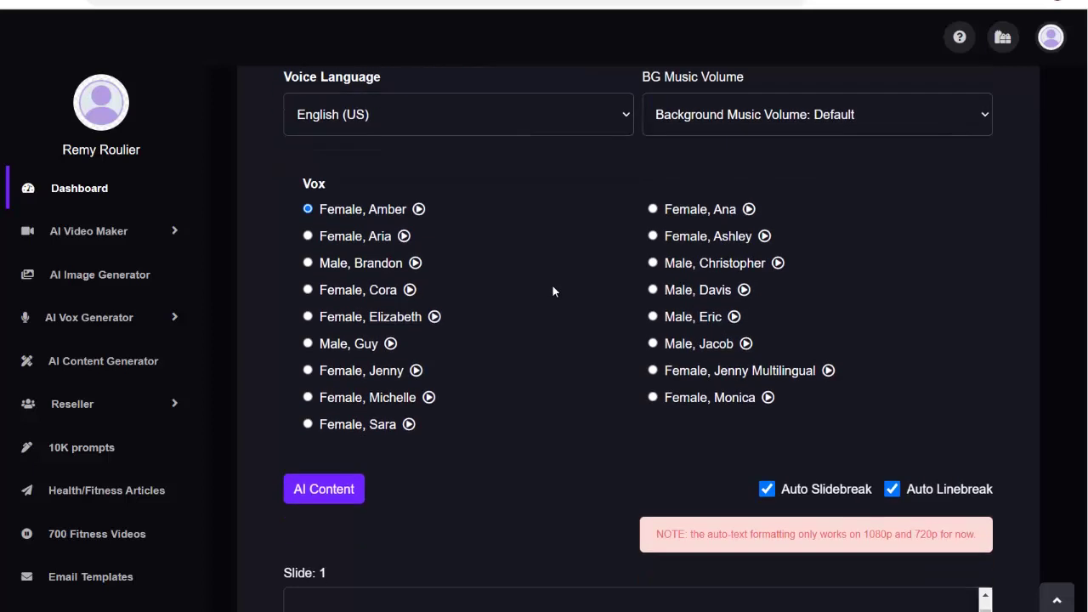
scroll(527, 238, "up", 2)
scroll(553, 298, "down", 1)
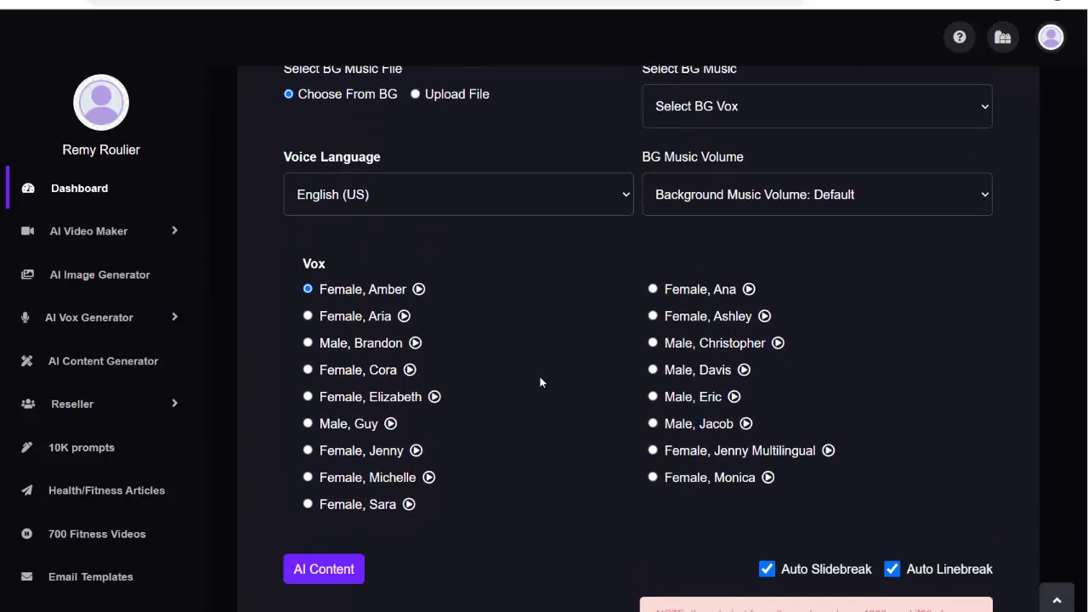
left_click(653, 370)
Step: Set the video title to "EmailMarketing"
scroll(552, 386, "up", 10)
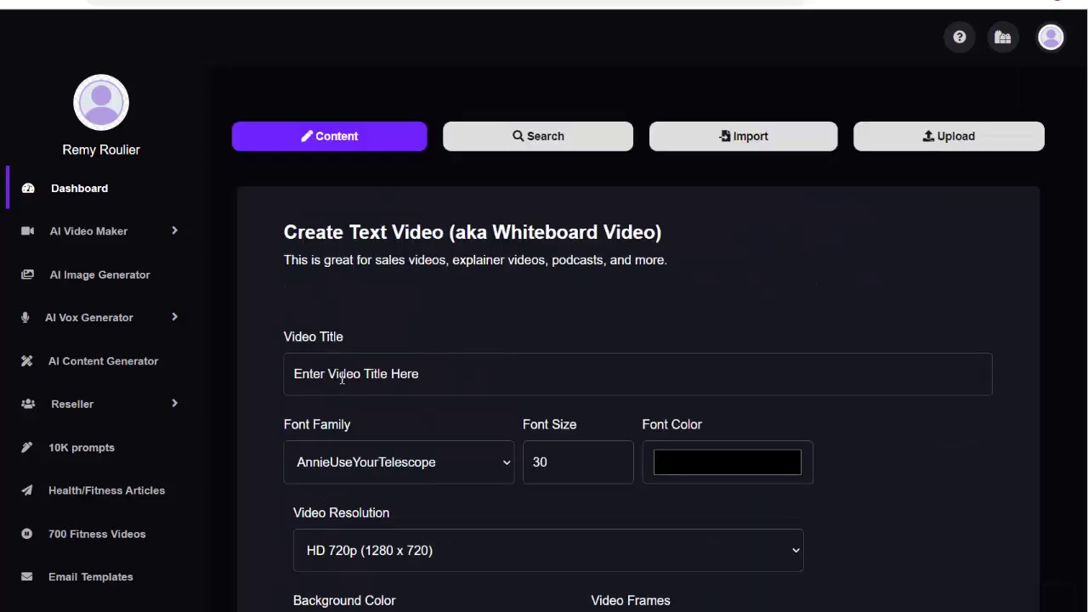
left_click(318, 372)
type("EmailMarketing")
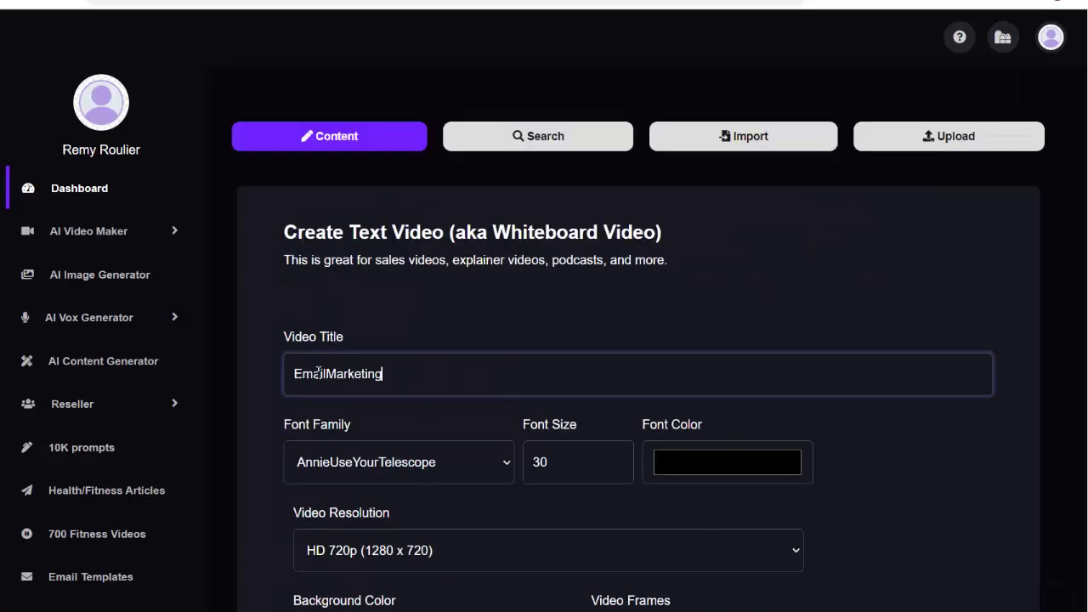
Step: Format the video text in the Impact font at size 60 with a white font color (RGB 255, 255, 255)
scroll(356, 357, "down", 2)
left_click(465, 306)
scroll(437, 119, "down", 3)
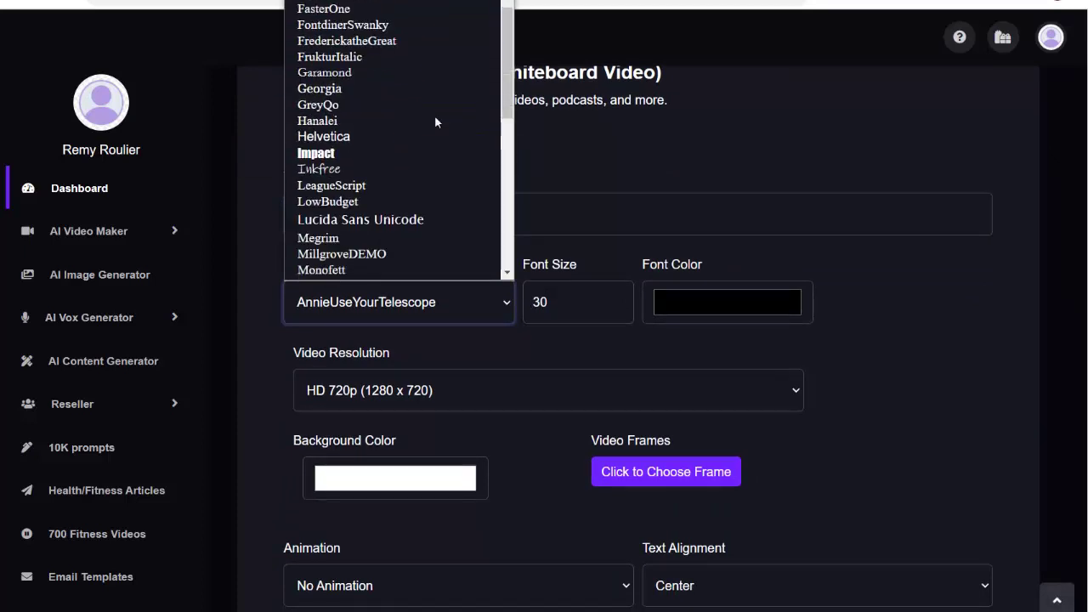
left_click(337, 142)
key("Tab")
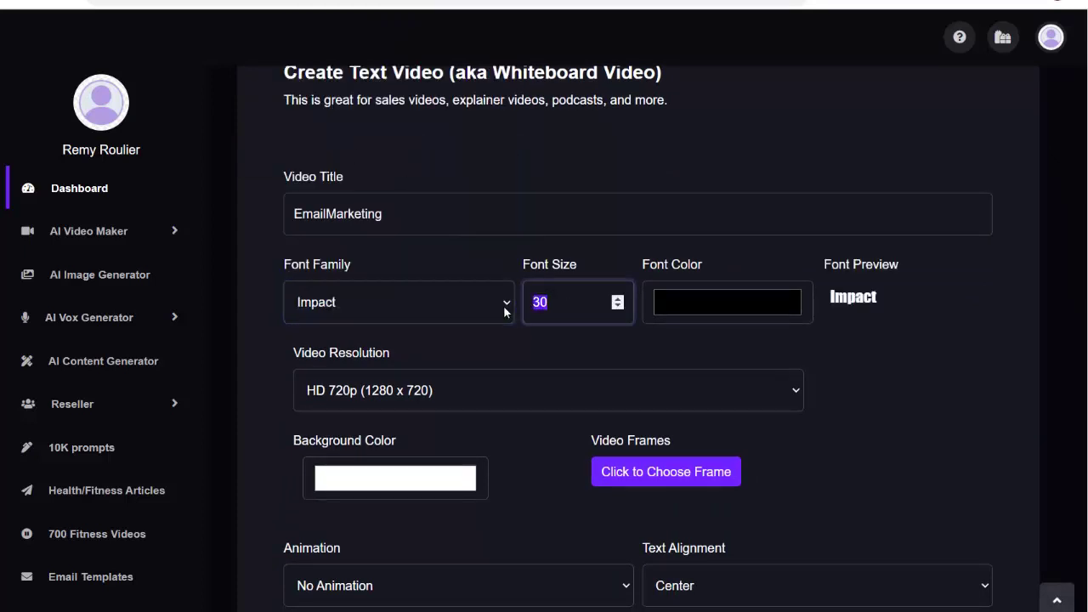
type("60")
left_click(681, 301)
left_click_drag(702, 357, 644, 326)
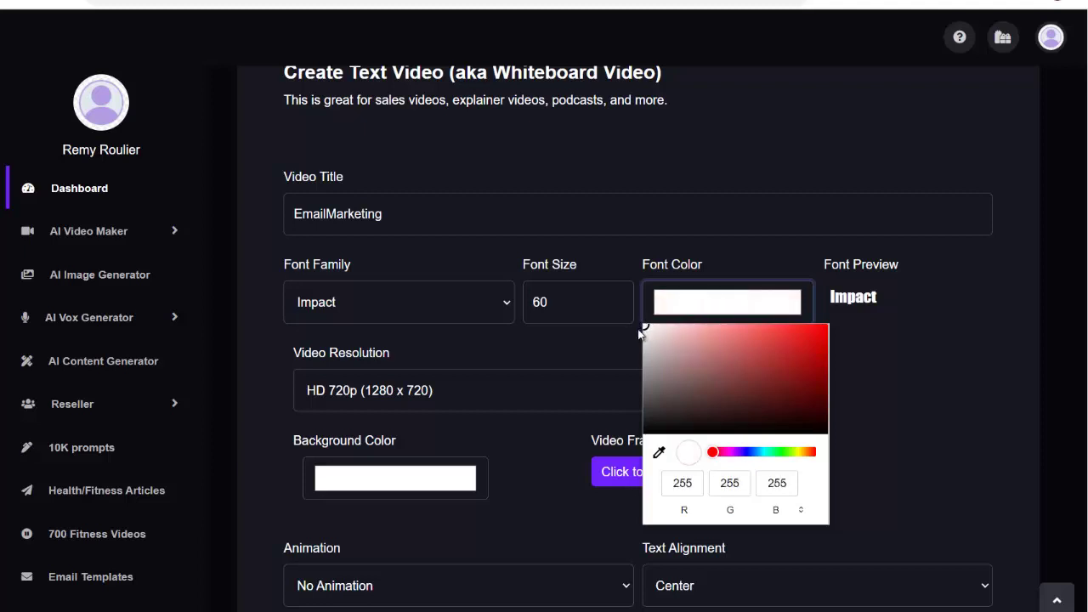
left_click(614, 333)
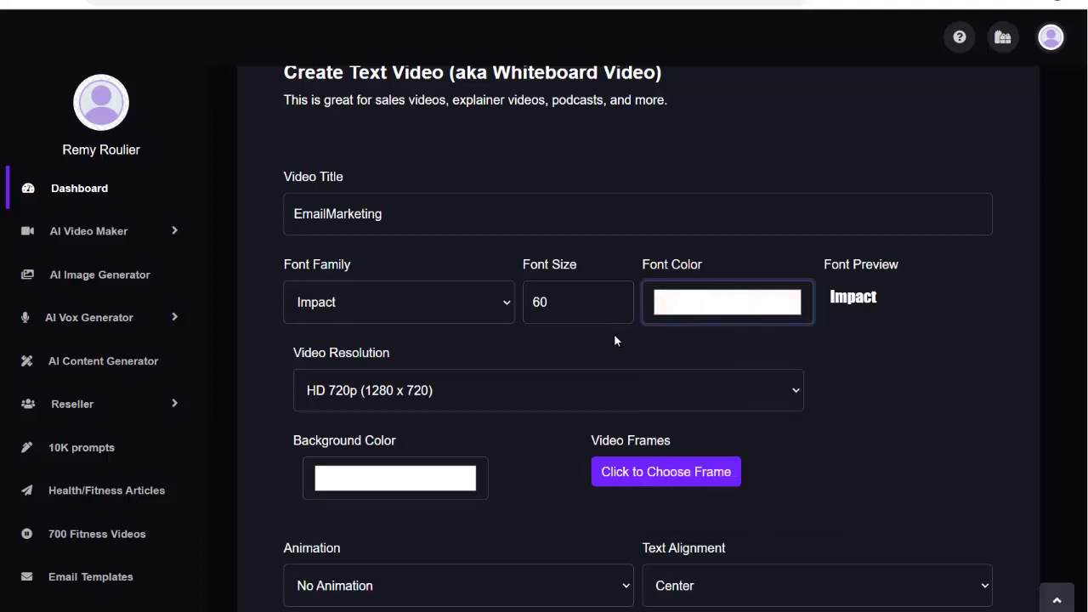
Step: Change the video's background color to dark navy blue
left_click(394, 483)
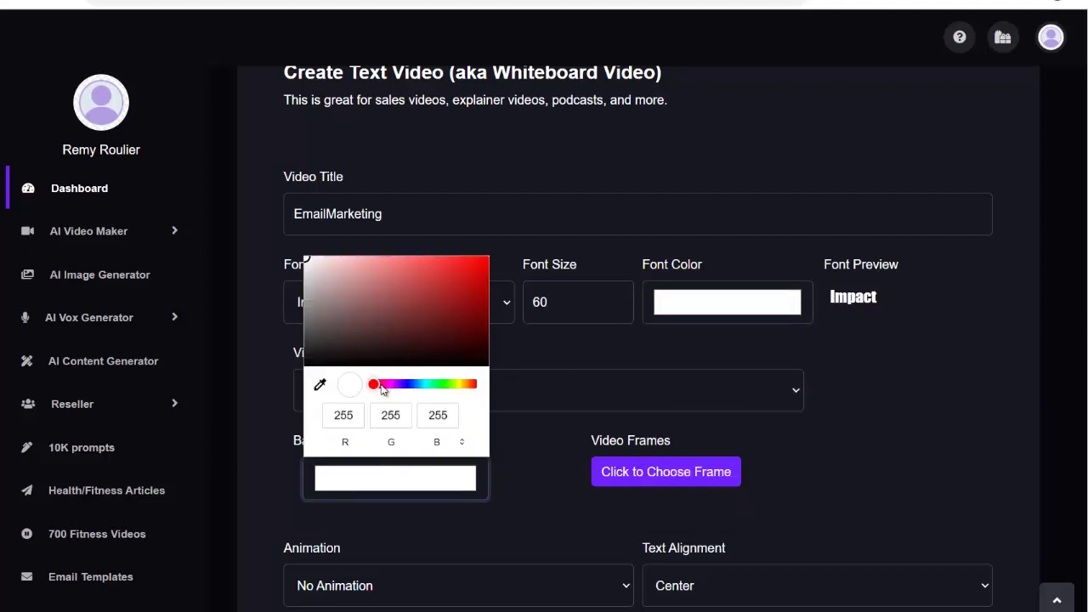
left_click(414, 383)
left_click_drag(450, 353, 492, 340)
left_click(529, 355)
Step: Apply the blue-violet rectangular outline as the video frame
scroll(531, 358, "down", 1)
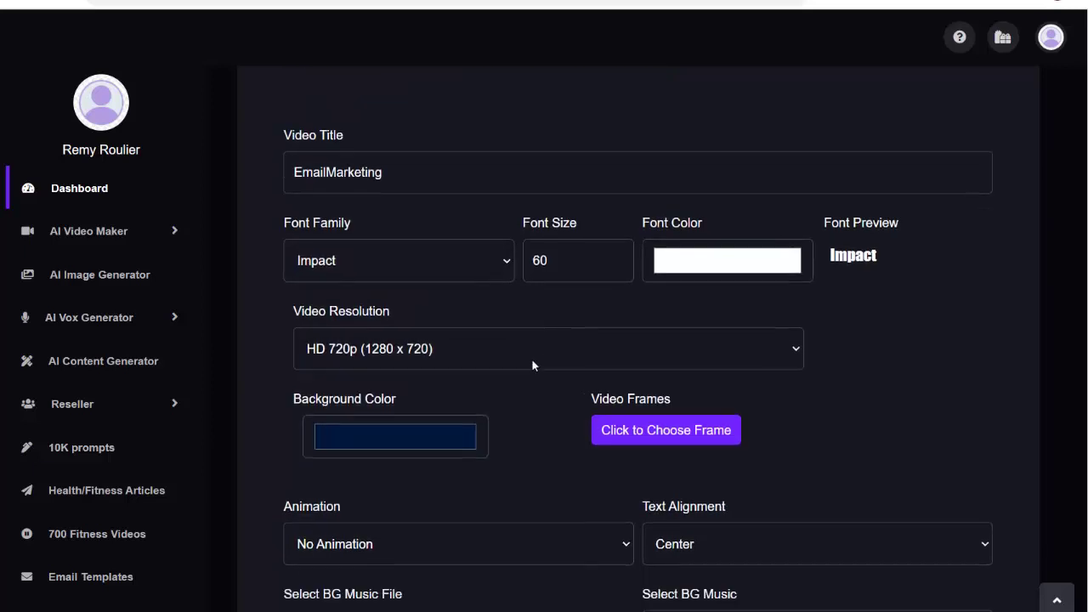
scroll(531, 358, "down", 3)
left_click(646, 318)
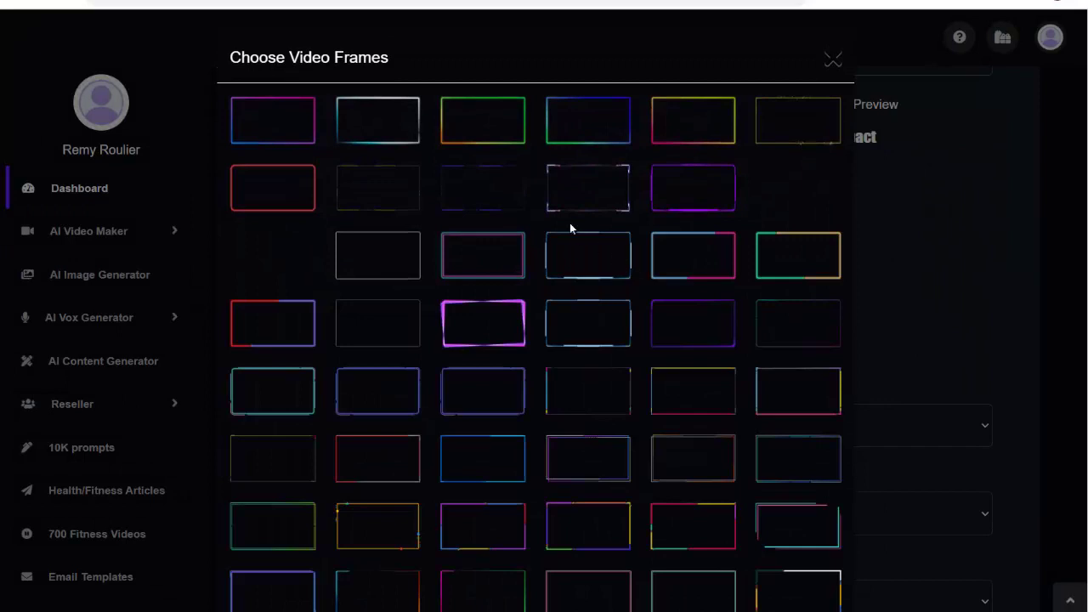
scroll(557, 298, "down", 4)
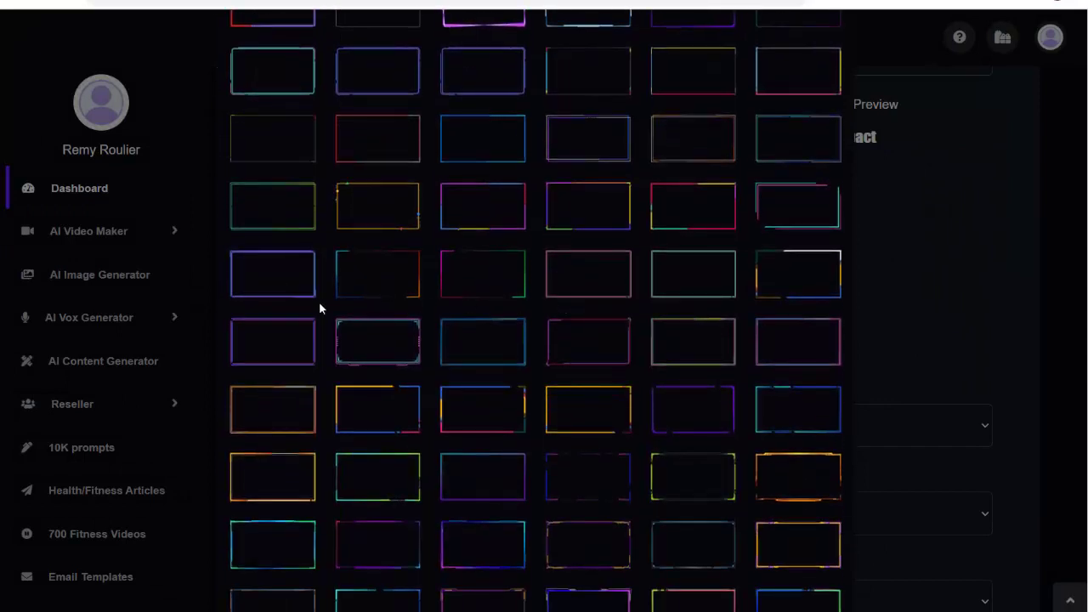
left_click(272, 275)
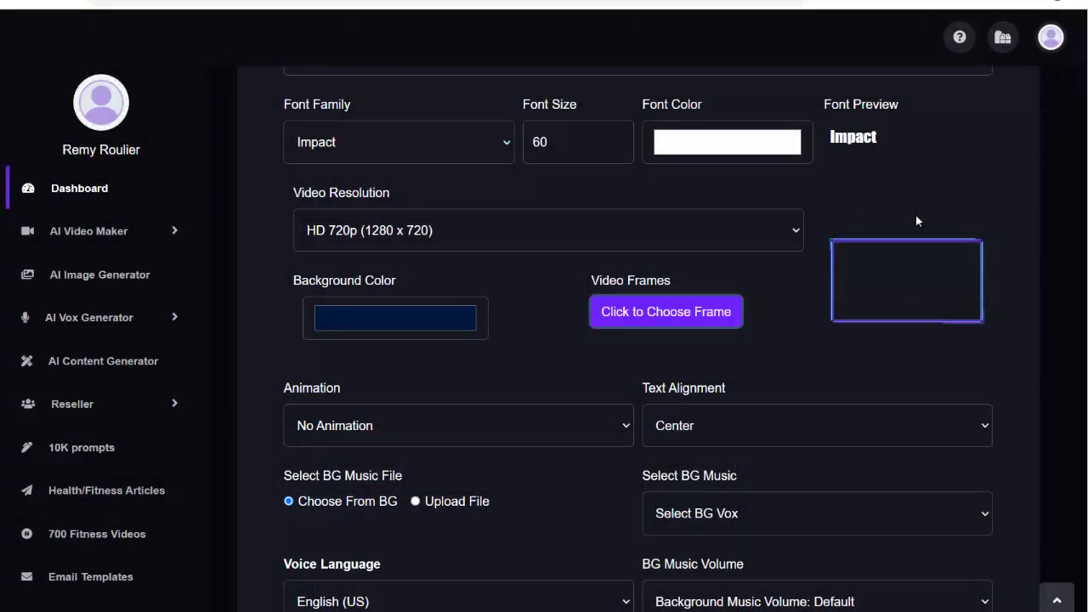
Step: Keep the text alignment at Center and choose "Consulting" as the background music
scroll(760, 187, "down", 3)
left_click(685, 185)
left_click(682, 187)
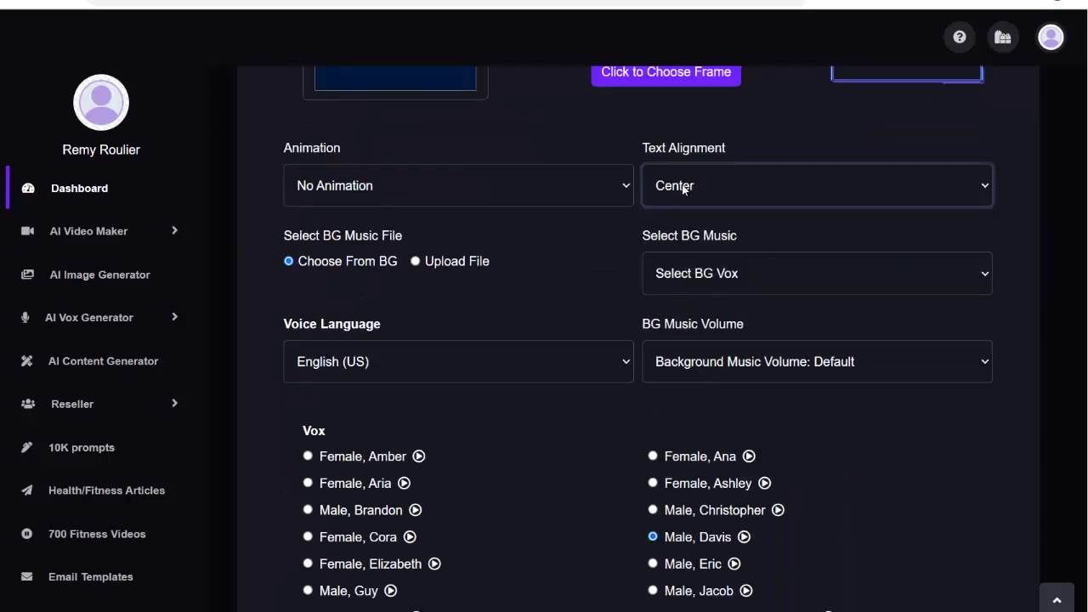
left_click(671, 275)
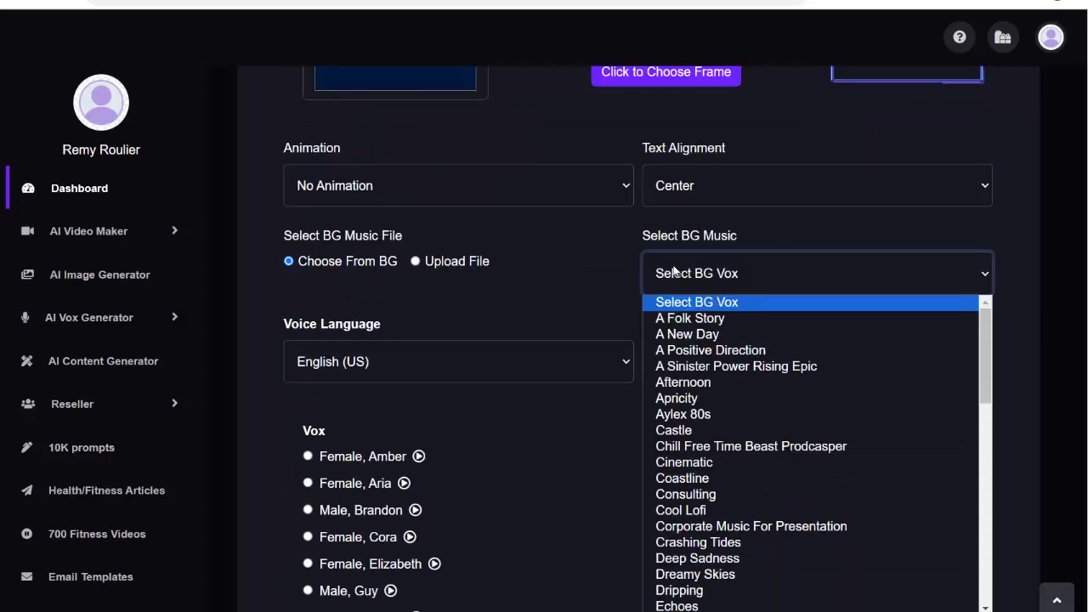
scroll(599, 264, "down", 1)
left_click(701, 195)
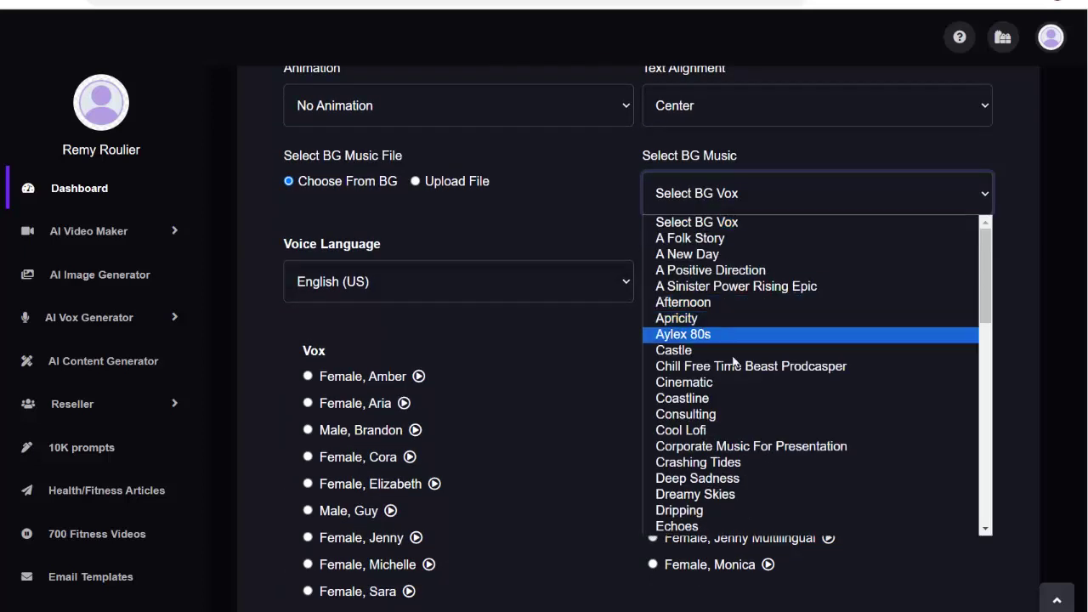
left_click(685, 414)
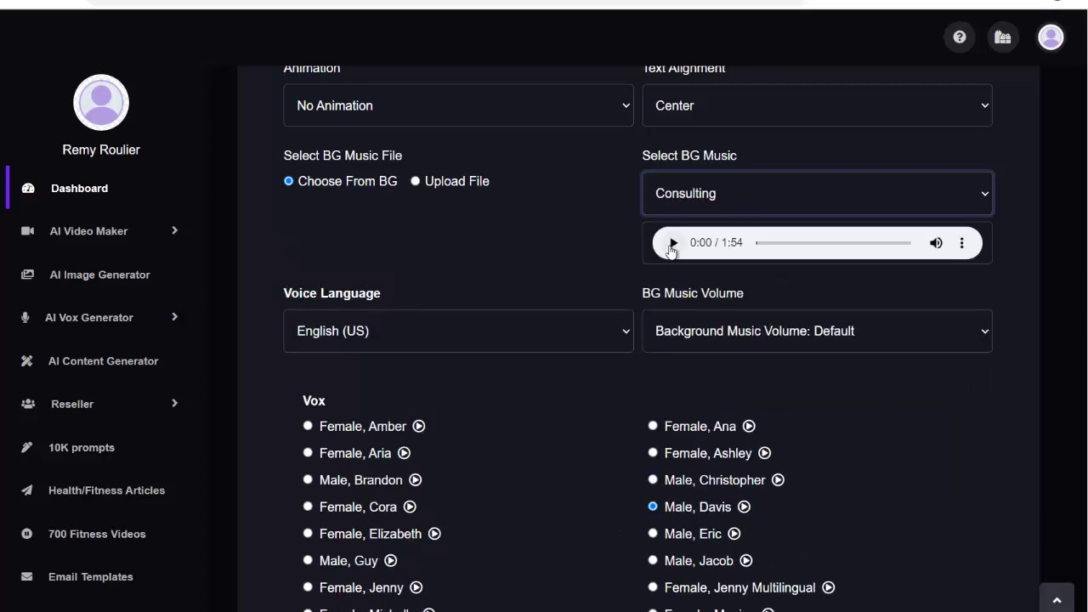
Step: Preview the "Consulting" background music briefly and set the background music volume to 0.10
left_click(671, 244)
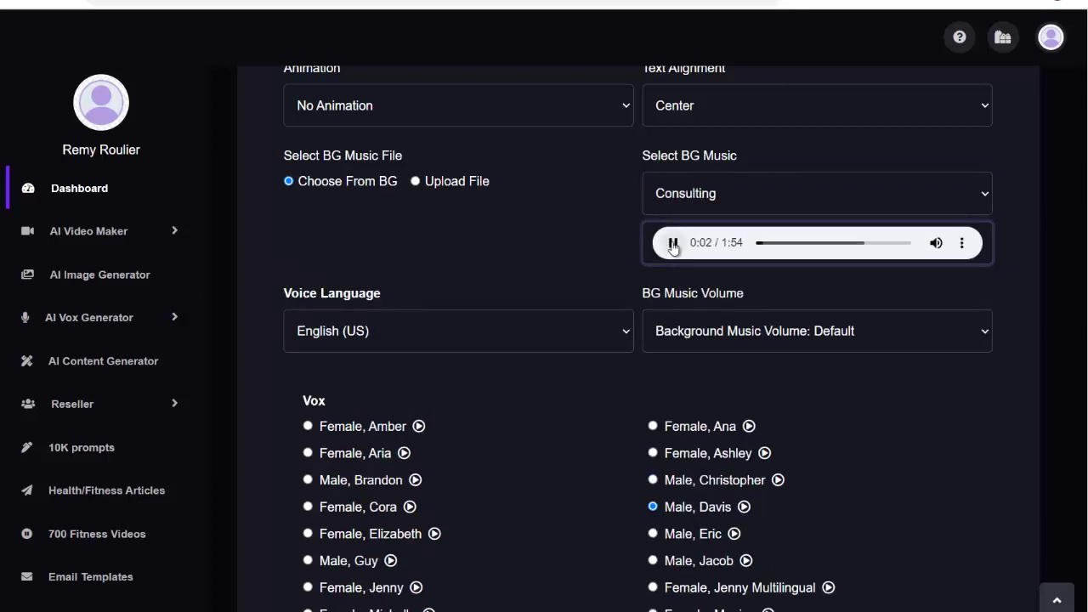
left_click(671, 244)
left_click(727, 338)
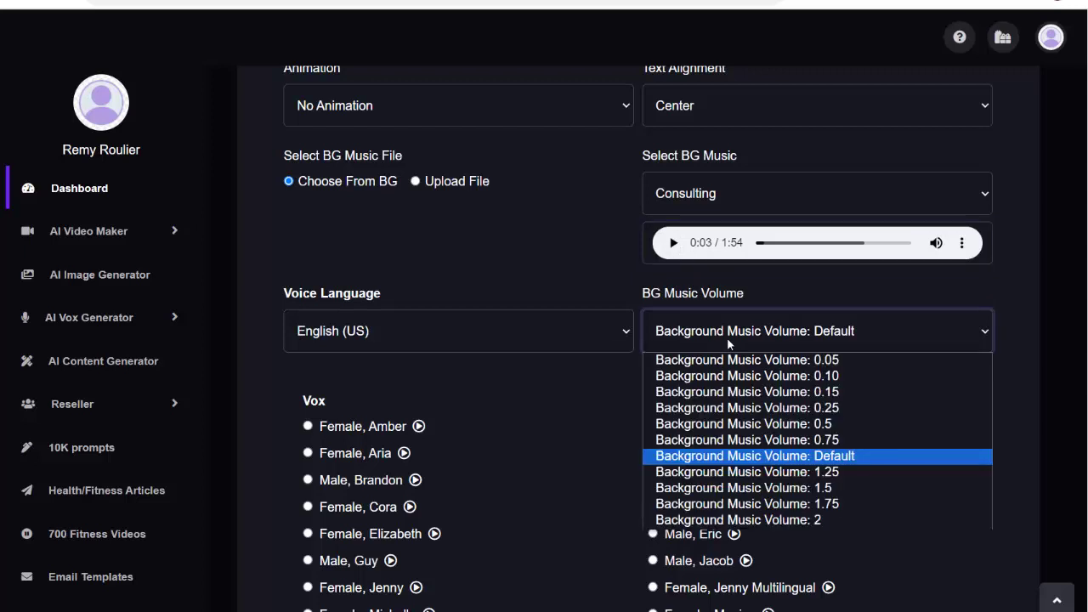
left_click(730, 376)
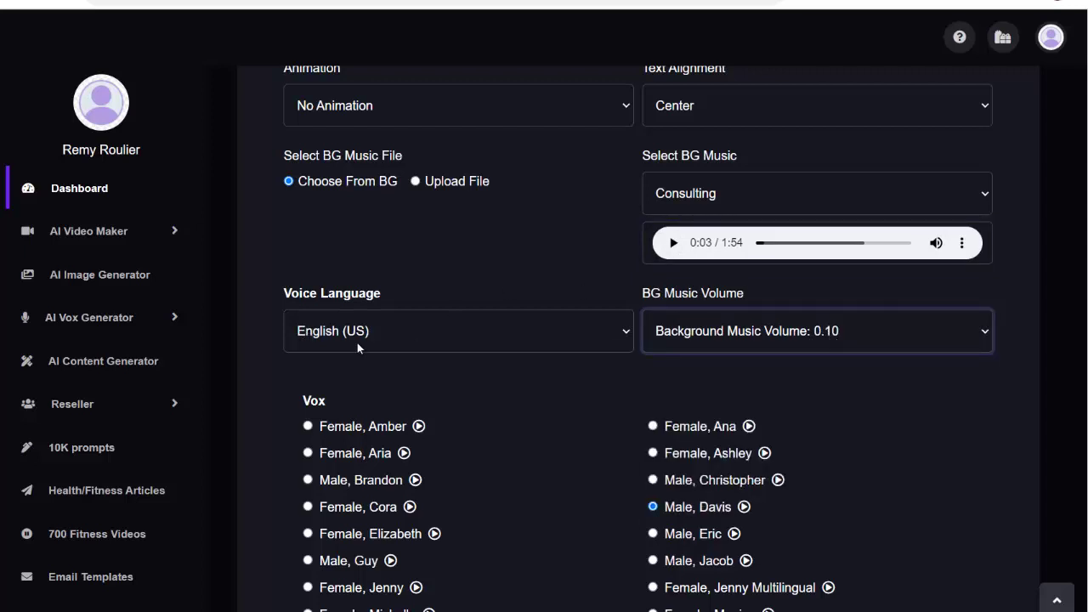
Step: Review the 20 slide texts down to the end of the form and create the video
scroll(503, 289, "down", 13)
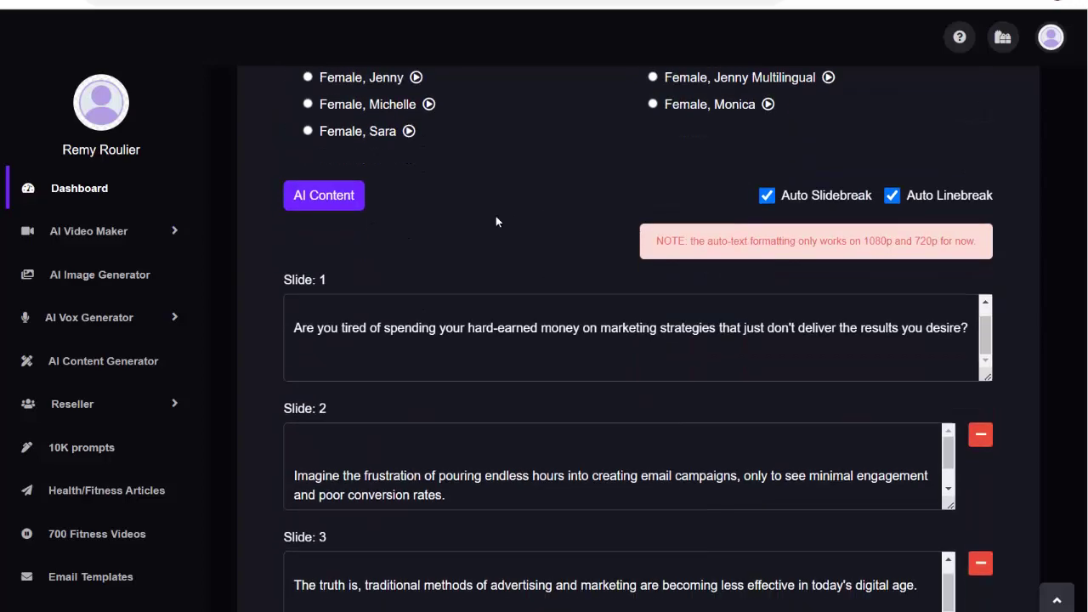
scroll(1025, 419, "down", 15)
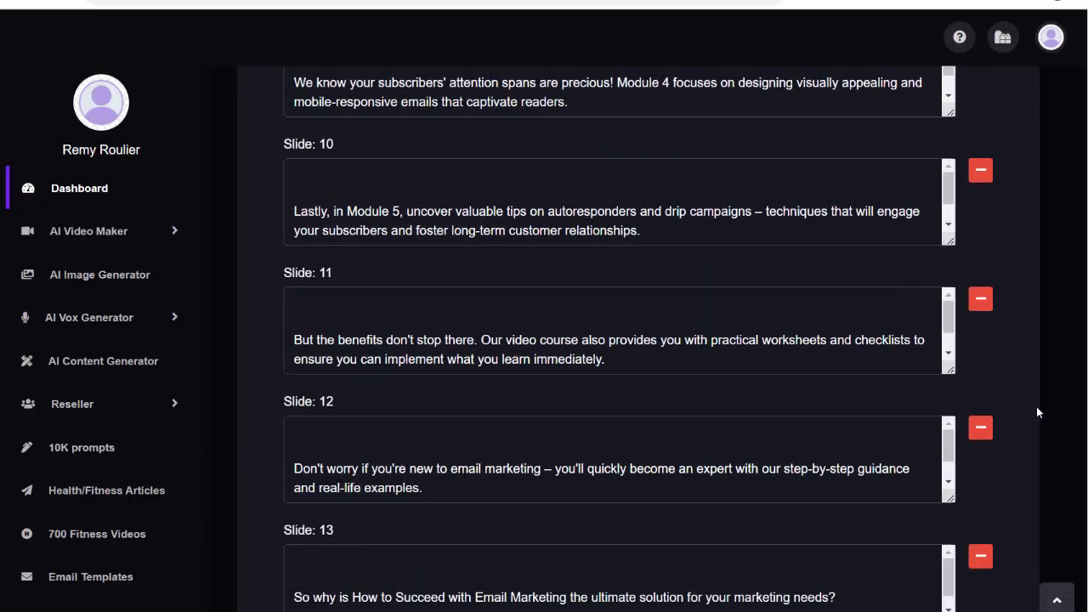
scroll(1037, 402, "down", 2)
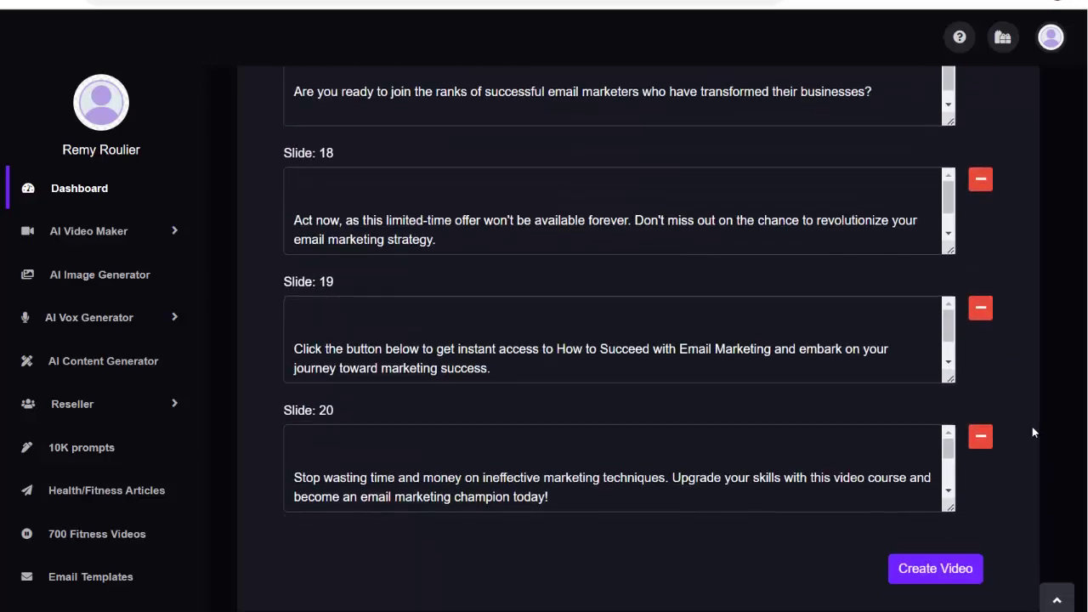
left_click(933, 570)
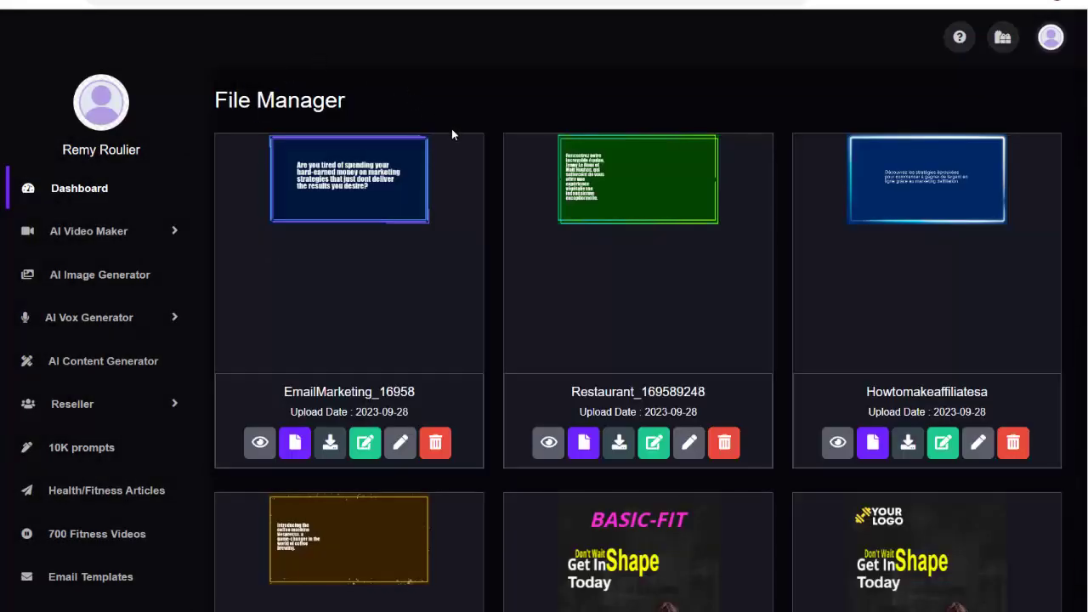
Step: Play the finished email marketing video from the File Manager to check it, and close the preview
left_click(259, 443)
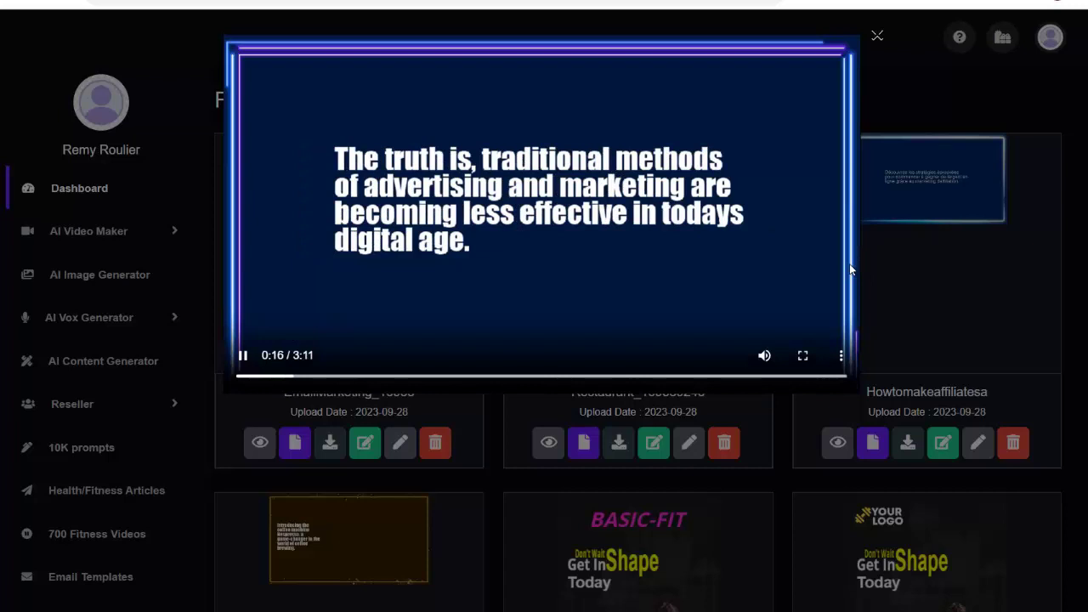
left_click(721, 214)
left_click(878, 40)
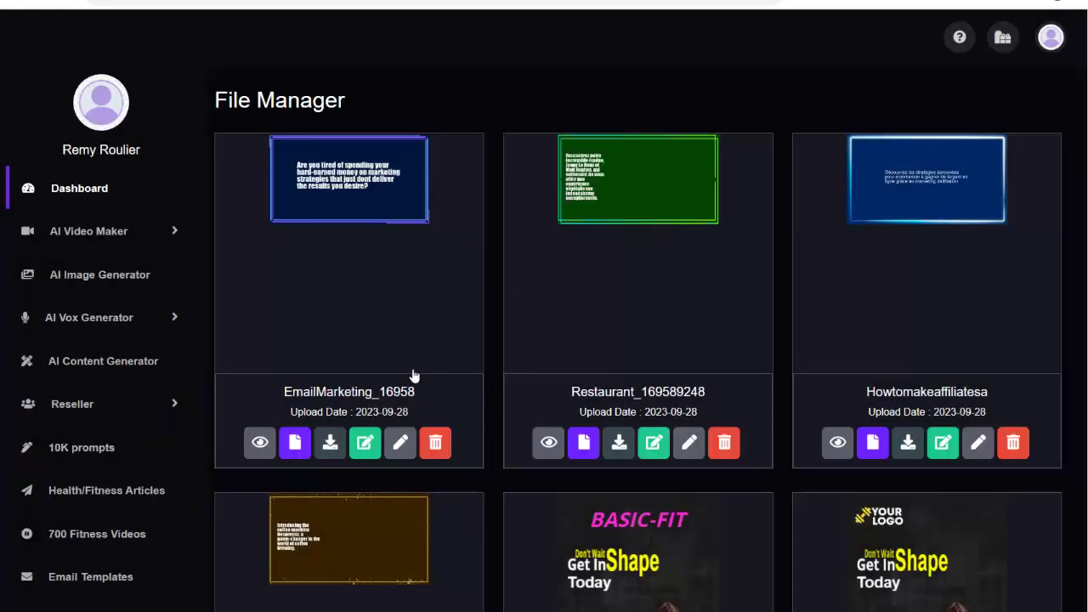
Step: Open the email marketing video for editing and set its voiceover to French (France) with the male voice Henri
left_click(399, 443)
scroll(503, 238, "down", 5)
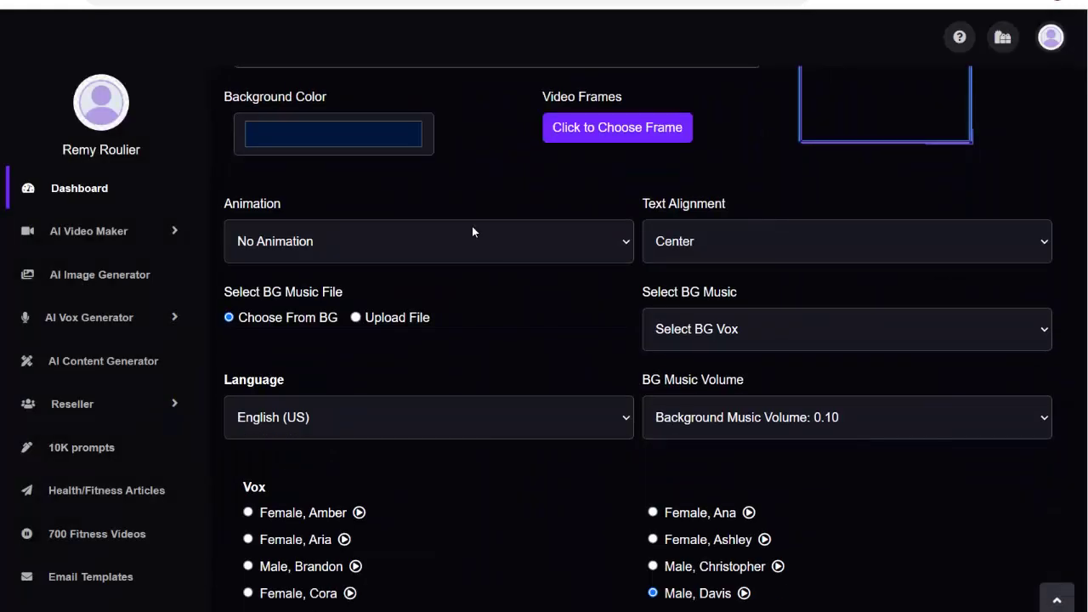
scroll(499, 282, "down", 2)
scroll(498, 282, "up", 3)
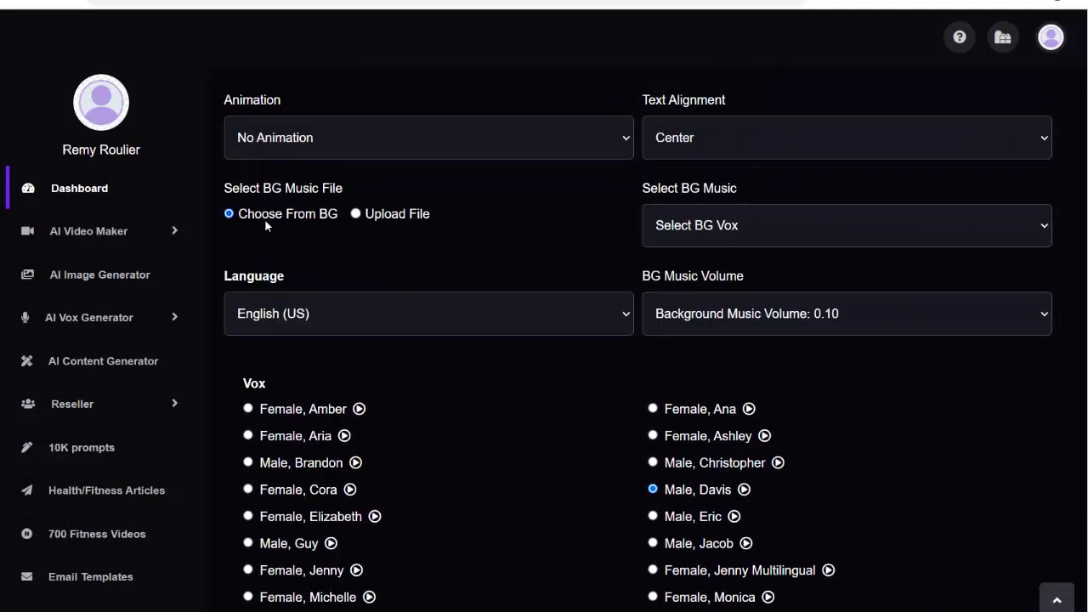
left_click(567, 330)
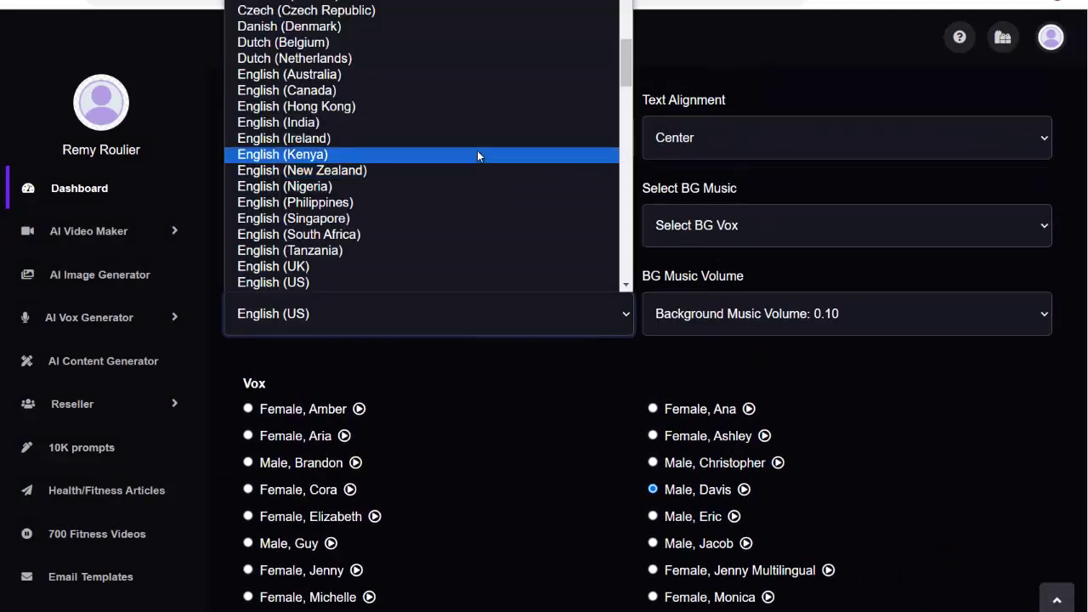
scroll(477, 157, "down", 2)
scroll(477, 150, "down", 2)
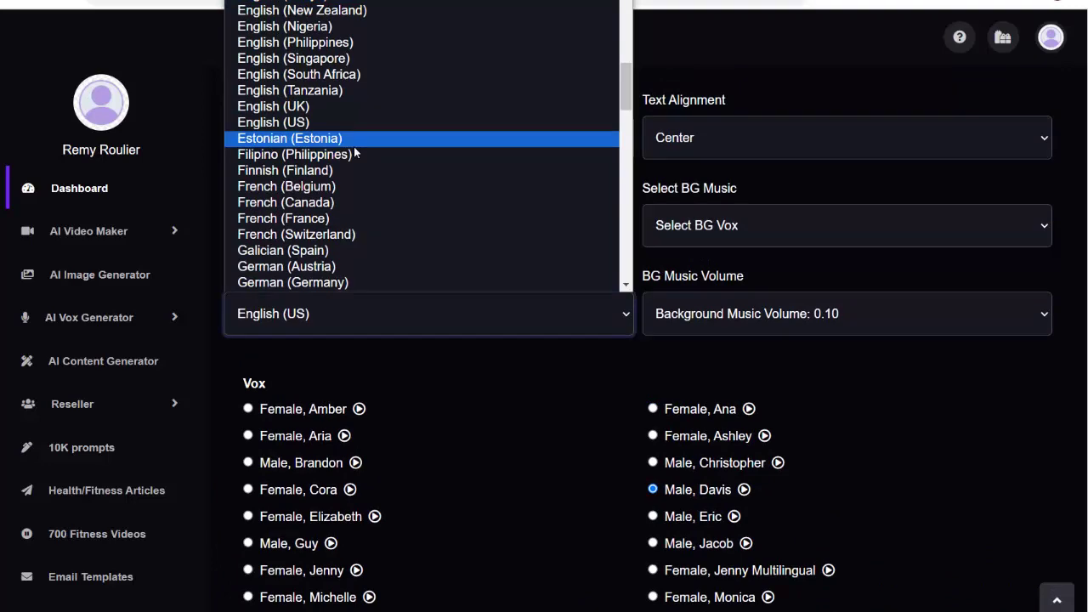
scroll(355, 151, "up", 3)
scroll(355, 170, "down", 3)
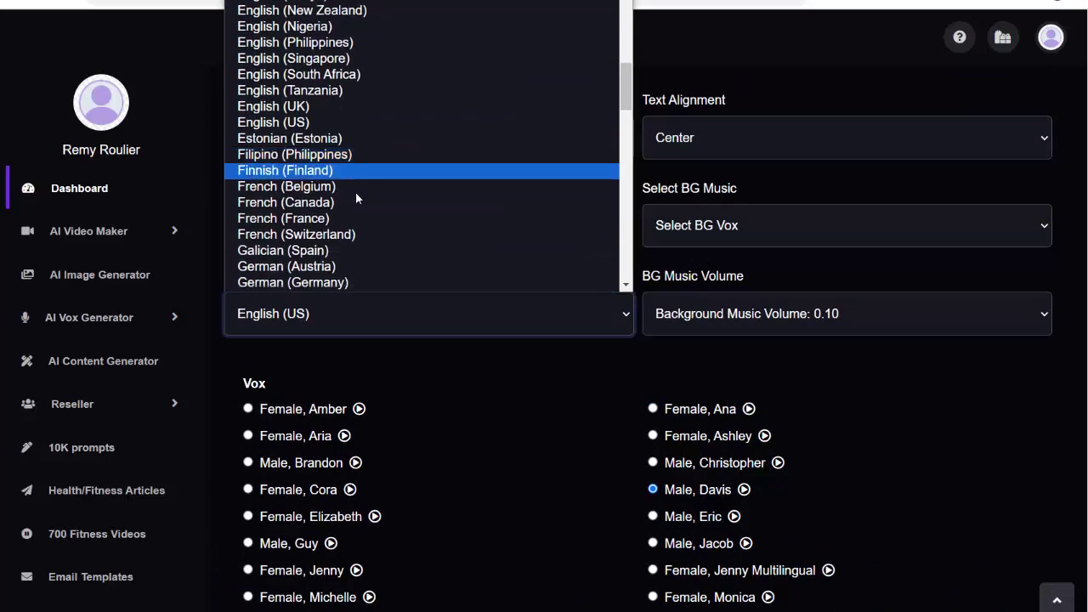
left_click(314, 219)
scroll(512, 405, "down", 1)
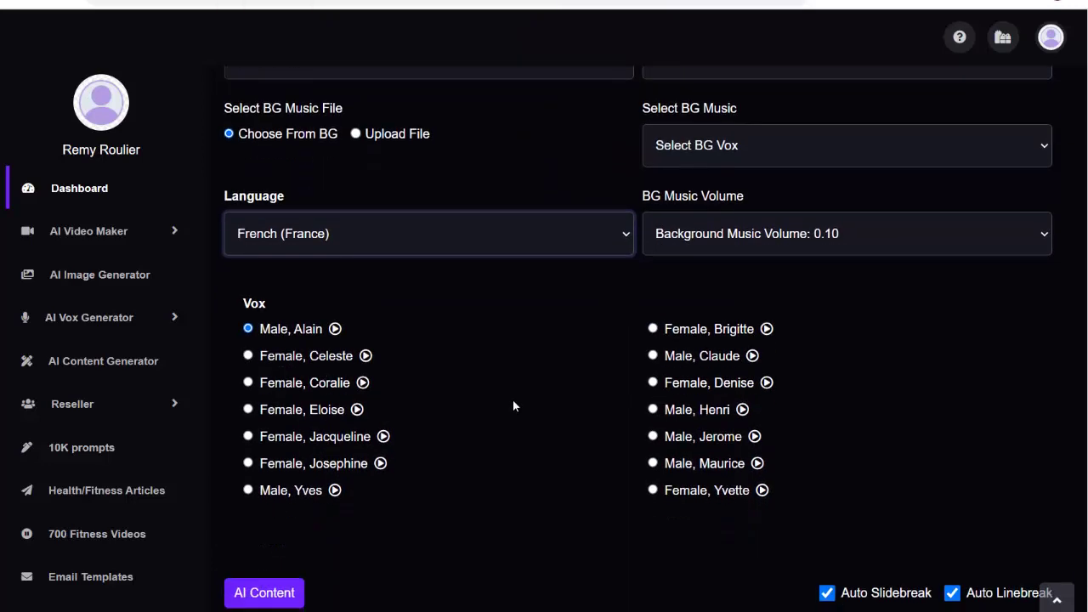
left_click(652, 411)
Step: Translate the slide 1 text from English to French in Google Translate and replace the slide's text with the translation
scroll(500, 397, "down", 5)
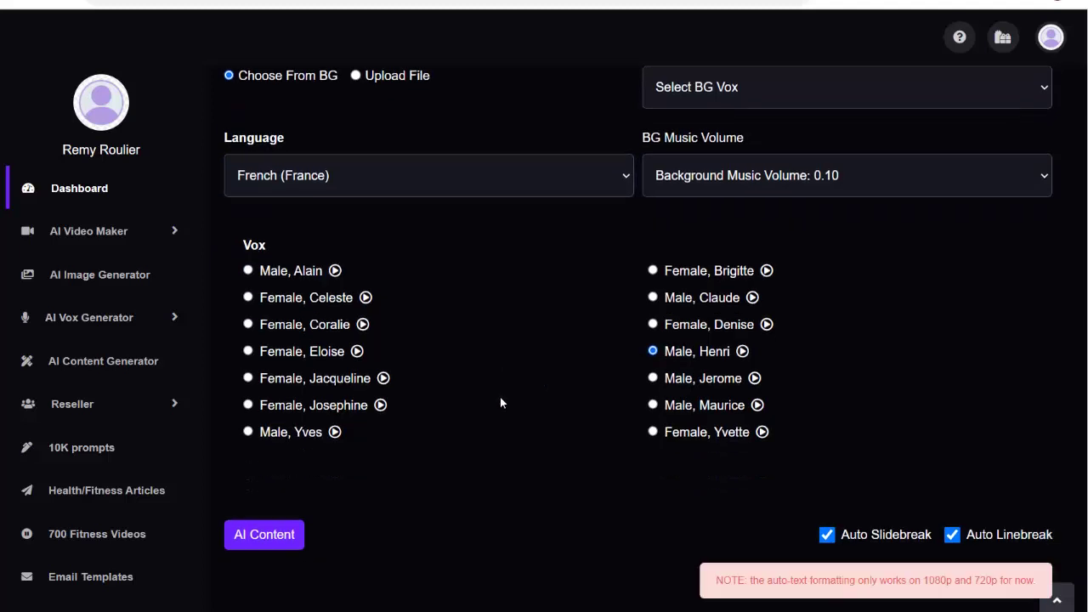
scroll(430, 268, "down", 1)
left_click_drag(925, 228, 231, 228)
key("ctrl+c")
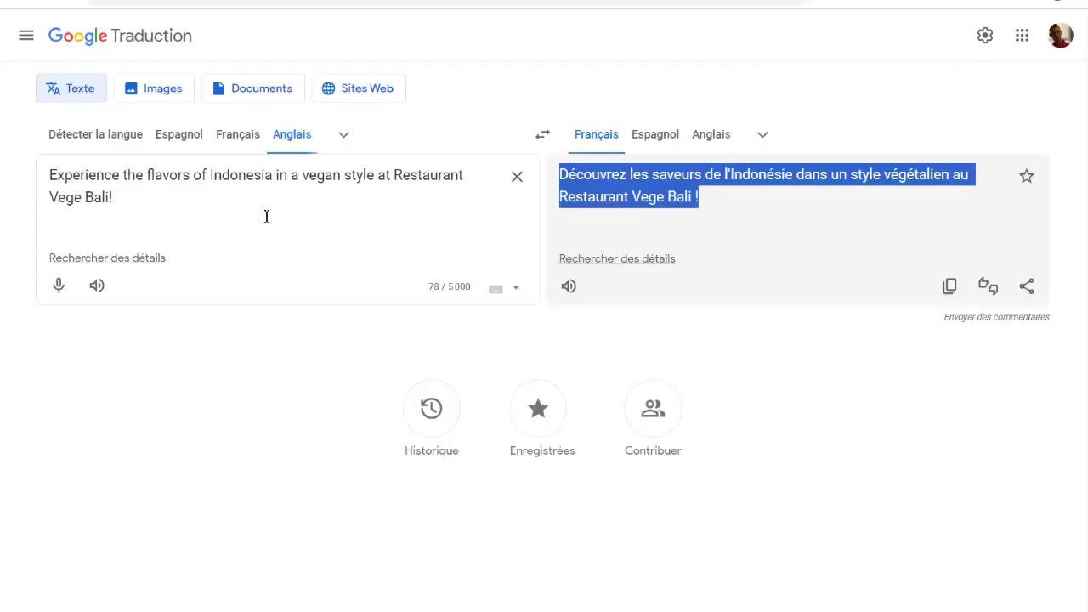
left_click_drag(266, 216, 10, 165)
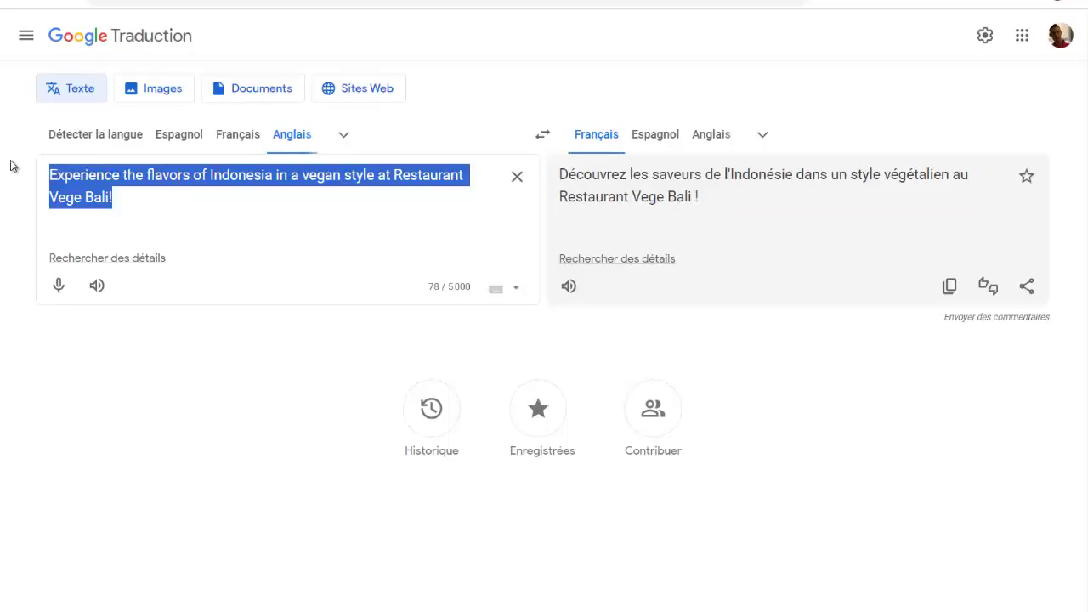
key("ctrl+v")
left_click_drag(768, 246, 563, 175)
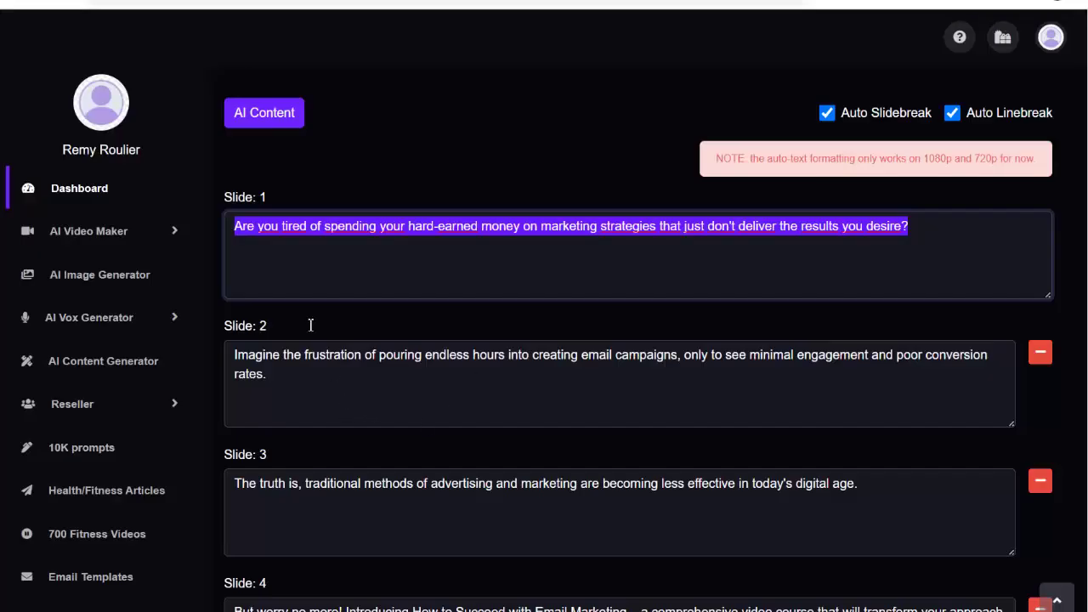
type("tes-vous fatigu de dpenser votre argent durement gagn dans des stratgies marketing qui ne donnent tout simplement pas les rsultats que vous dsirez ?")
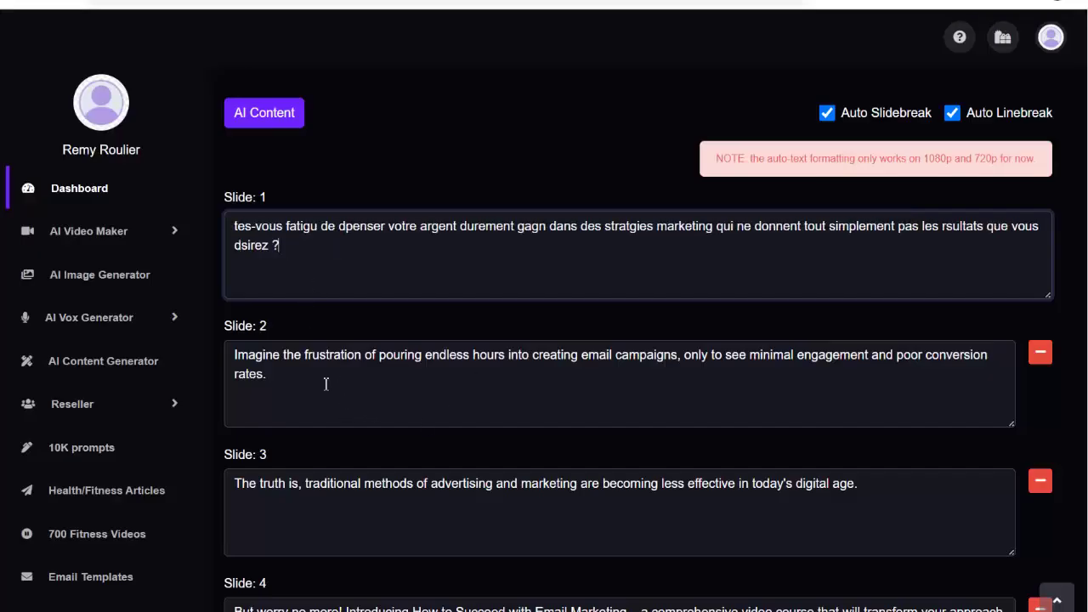
Step: Replace the slide 2 text about the frustration of email campaigns with its French translation from Google Translate
left_click_drag(263, 374, 230, 355)
key("ctrl+c")
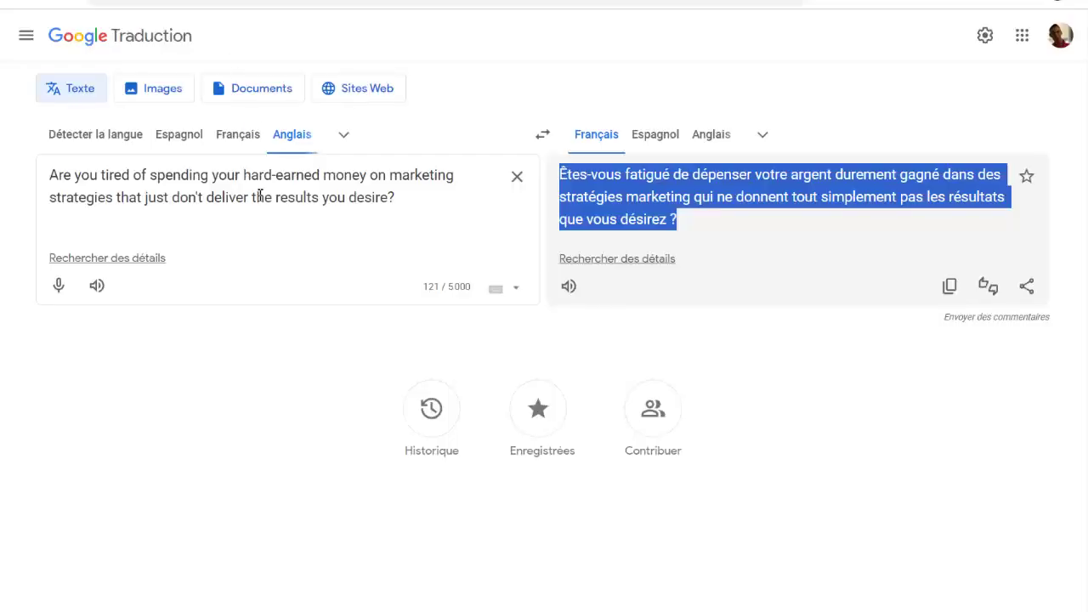
left_click_drag(437, 207, 26, 151)
key("ctrl+v")
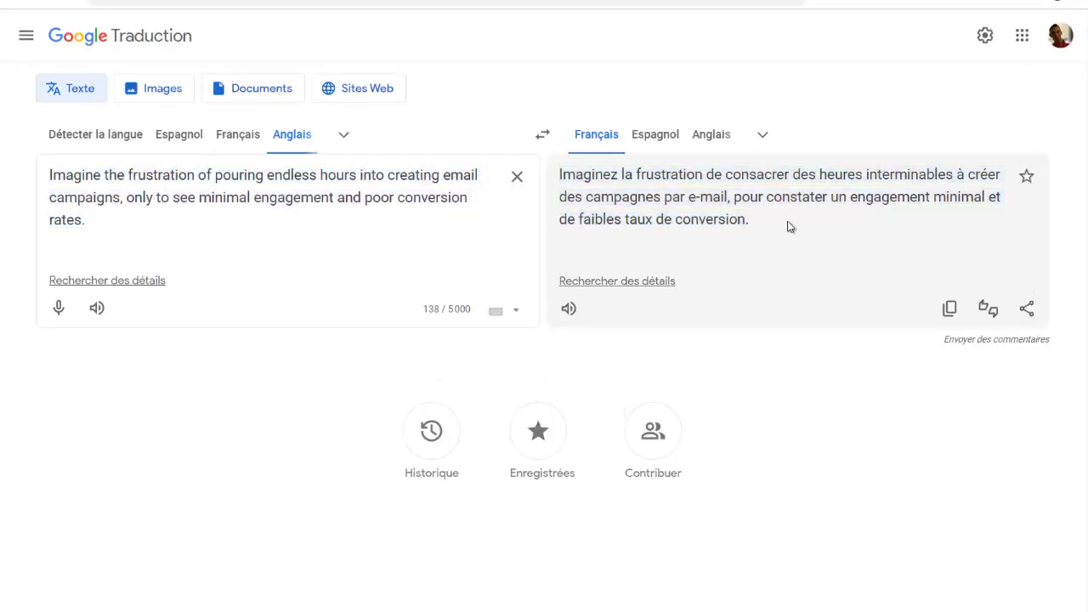
left_click_drag(787, 226, 558, 175)
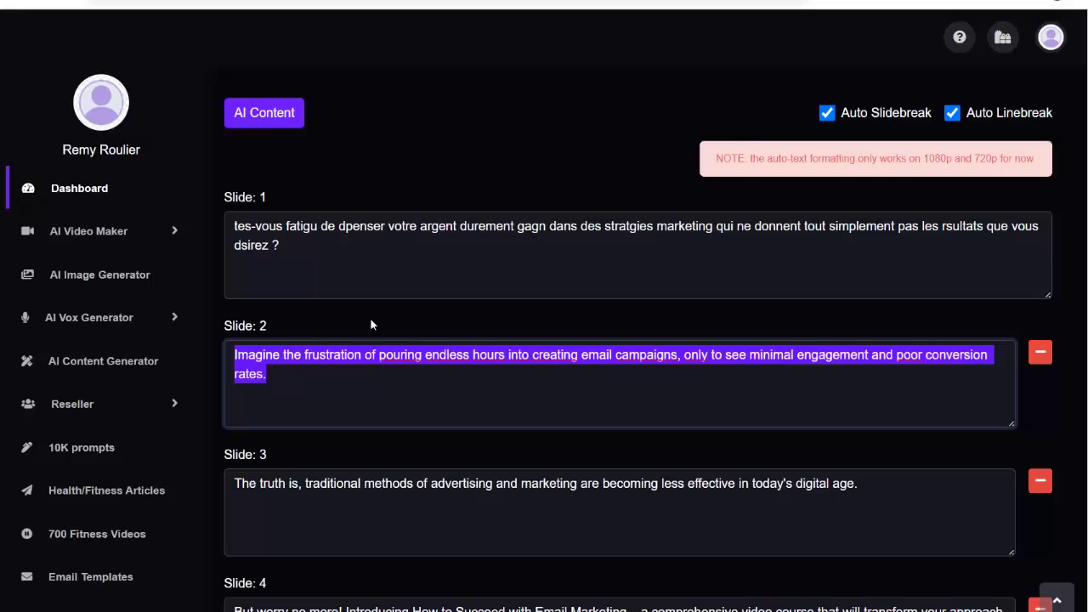
type("Imaginez la frustration de consacrer des heures interminables à créer des campagnes par e-mail, pour constater un engagement minimal et de faibles taux de conversion.")
Step: Replace the slide 3 text about traditional advertising methods with its French translation from Google Translate
left_click_drag(883, 509, 213, 452)
key("ctrl+c")
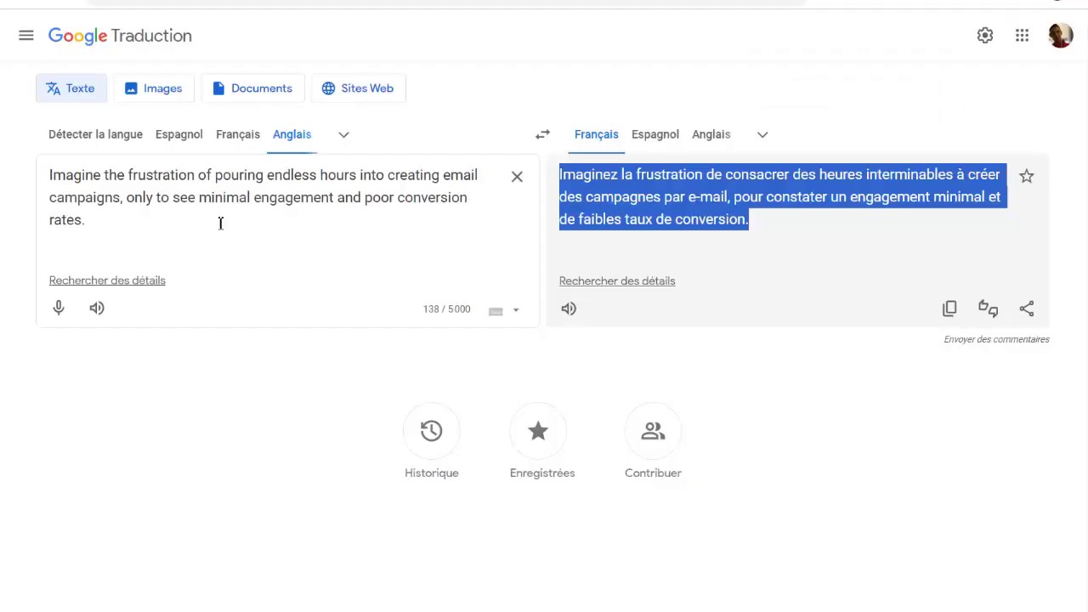
triple_click(220, 223)
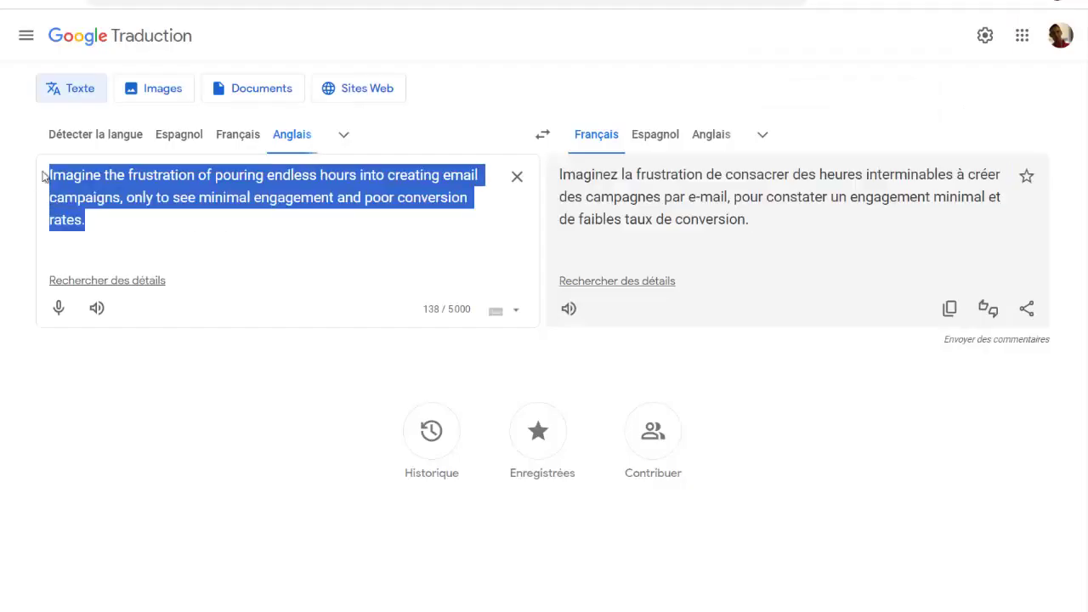
key("ctrl+v")
left_click_drag(1008, 199, 559, 174)
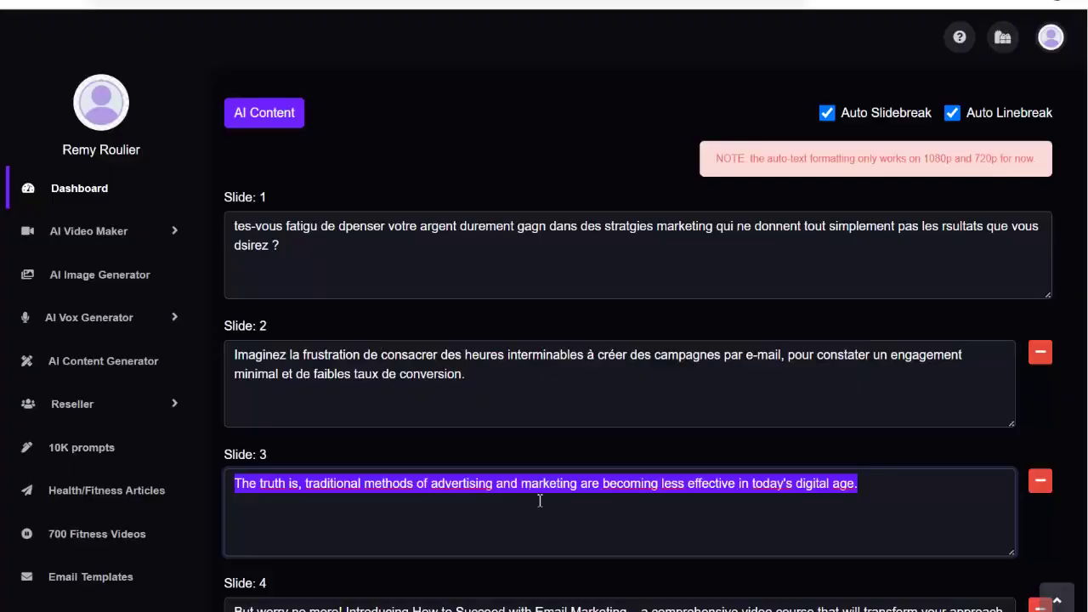
type("La vérité est que les méthodes traditionnelles de publicité et de marketing deviennent moins efficaces à l’ère numérique d’aujourd’hui.")
Step: Replace the slide 4 text introducing the email marketing course with its French translation from Google Translate
scroll(461, 513, "down", 3)
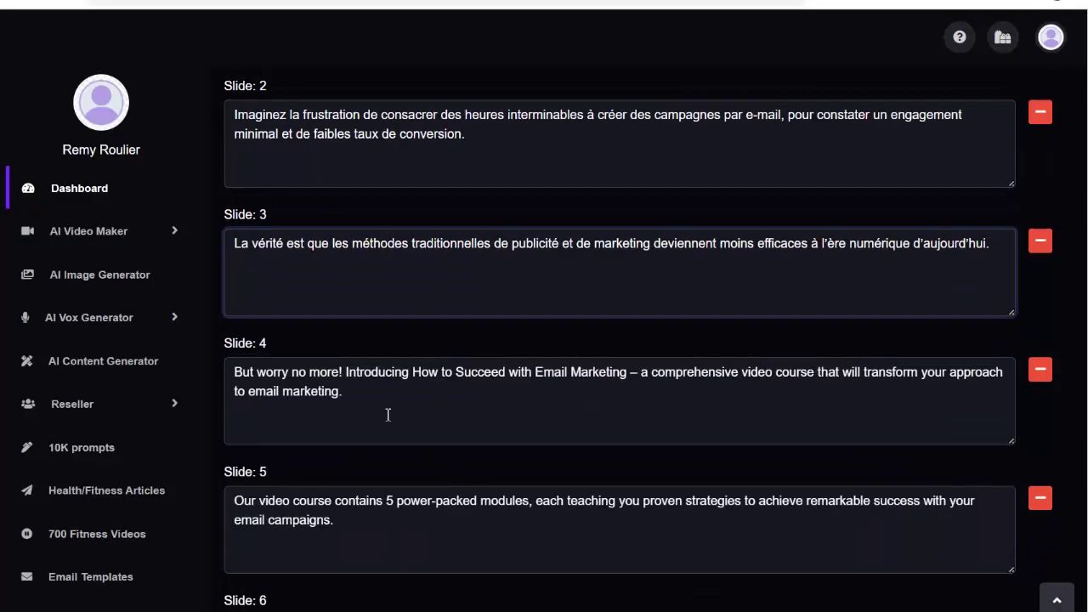
left_click_drag(388, 415, 238, 371)
key("ctrl+c")
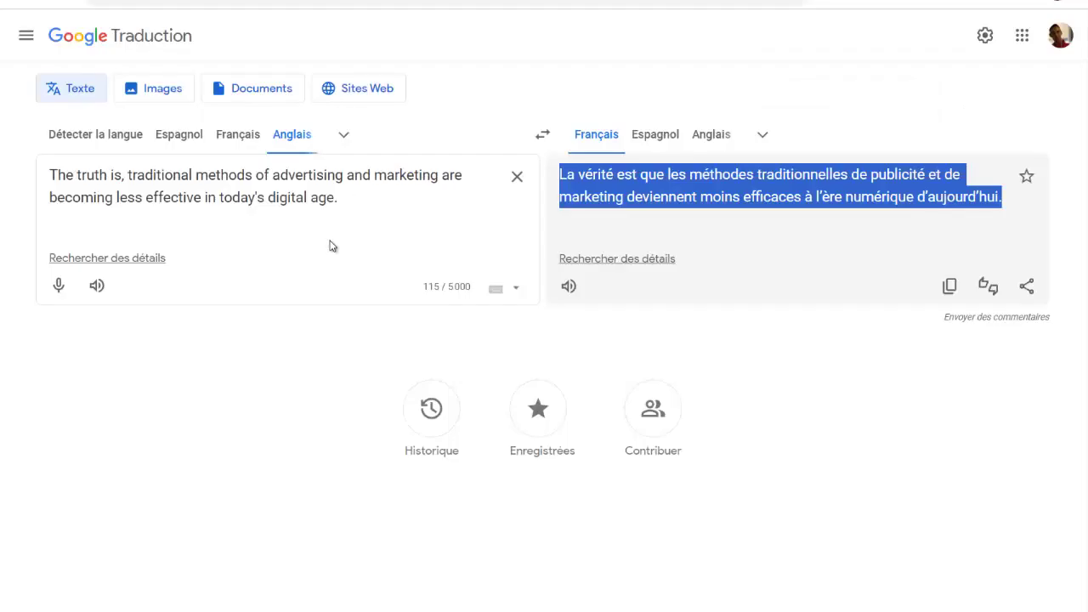
left_click_drag(391, 211, 65, 153)
key("ctrl+v")
left_click_drag(814, 221, 546, 180)
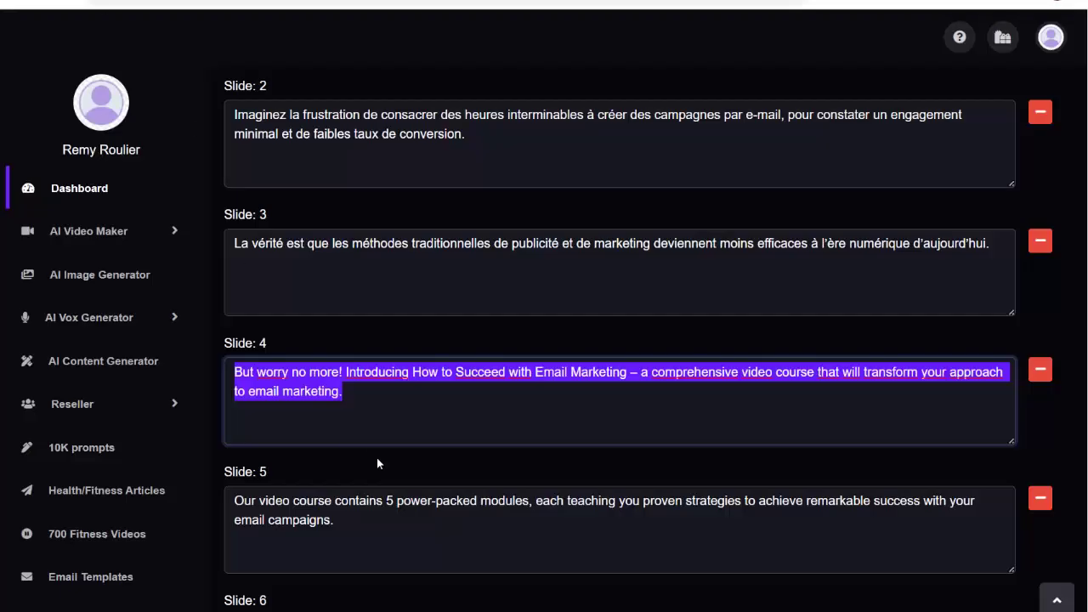
type("Mais ne vous inquiétez plus ! Présentation de Comment réussir avec le marketing par e-mail – un cours vidéo complet qui transformera votre approche du marketing par e-mail.")
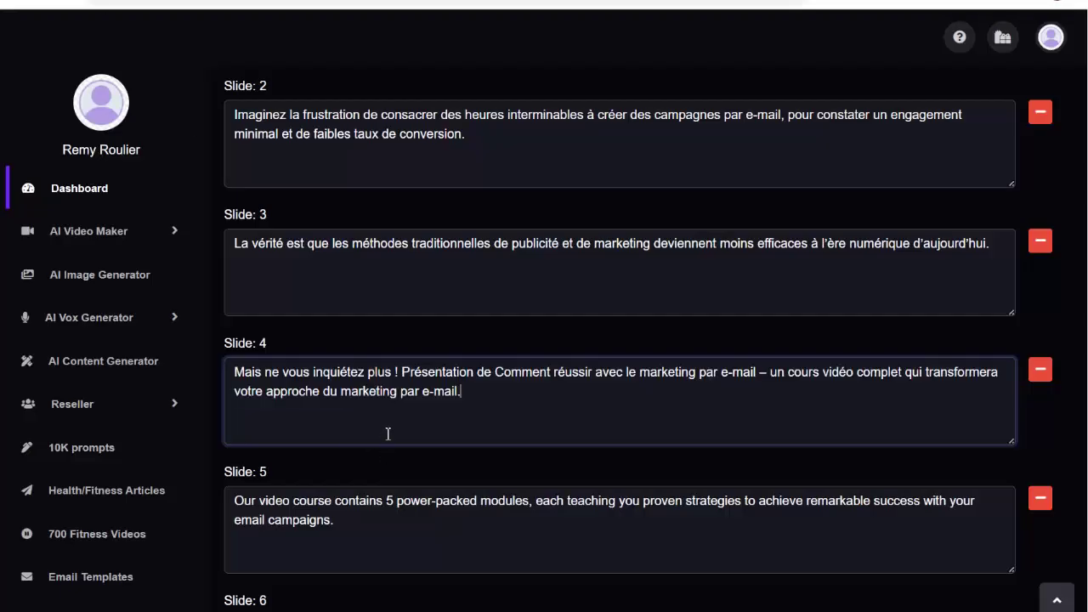
Step: Replace the slide 5 text about the course's 5 modules with its French translation from Google Translate
scroll(383, 437, "down", 1)
left_click_drag(333, 440, 231, 419)
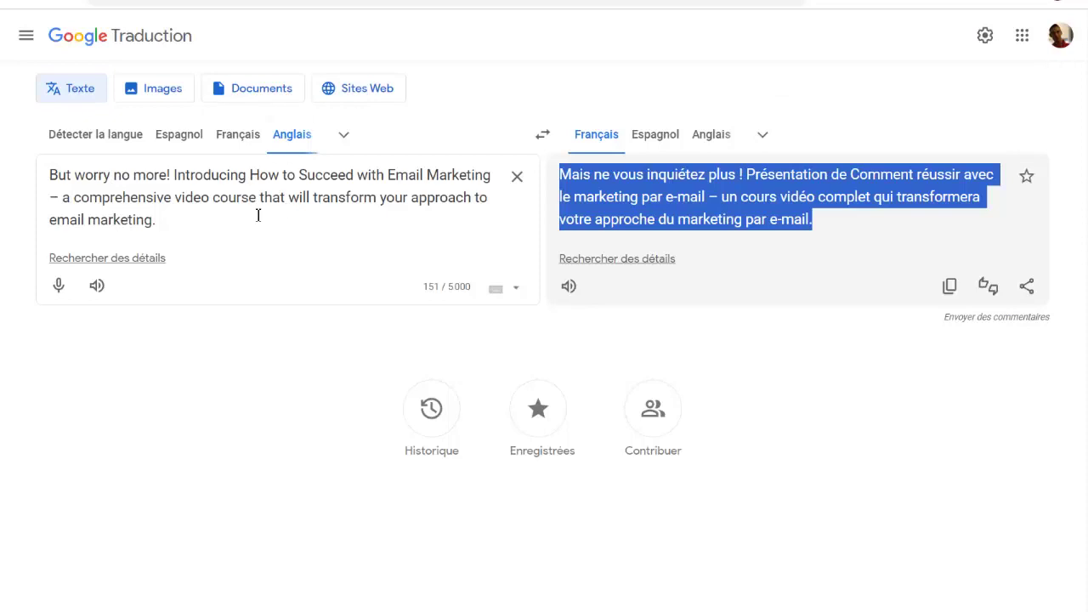
left_click_drag(260, 213, 58, 176)
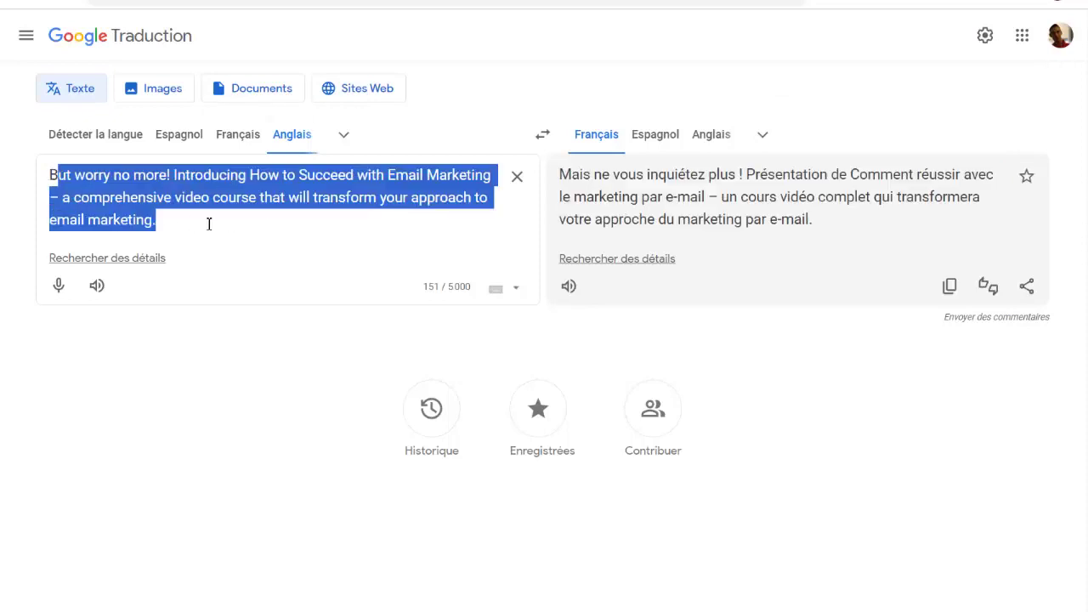
type("Our video course contains 5 power-packed modules, each teaching you proven strategies to achieve remarkable success with your email campaigns.")
left_click_drag(939, 239, 545, 176)
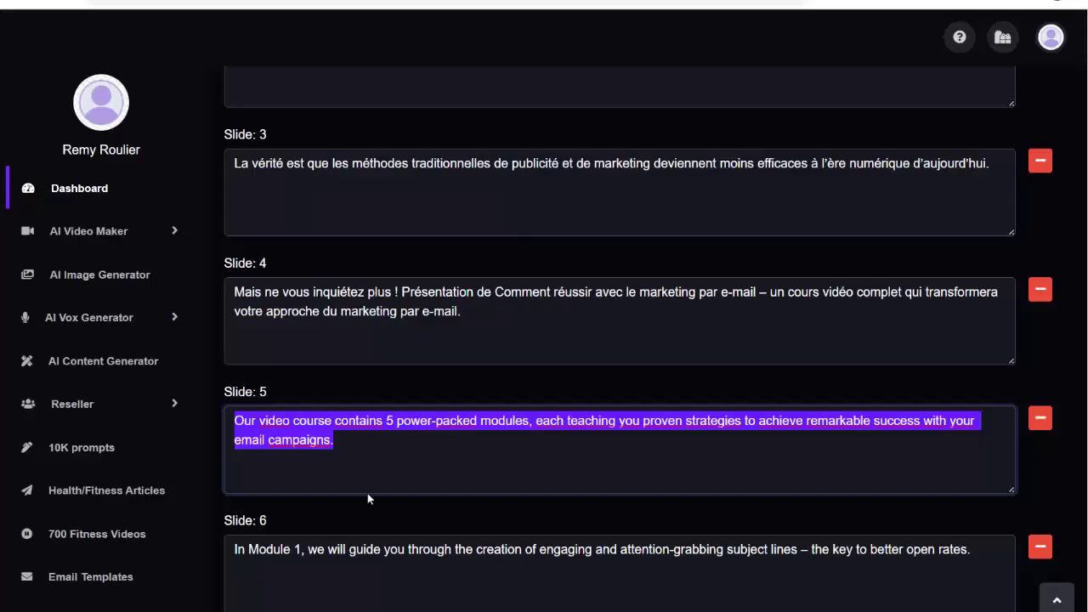
type("Notre cours vidéo contient 5 modules puissants, chacun vous enseignant des stratégies éprouvées pour obtenir un succès remarquable avec vos campagnes par e-mail.")
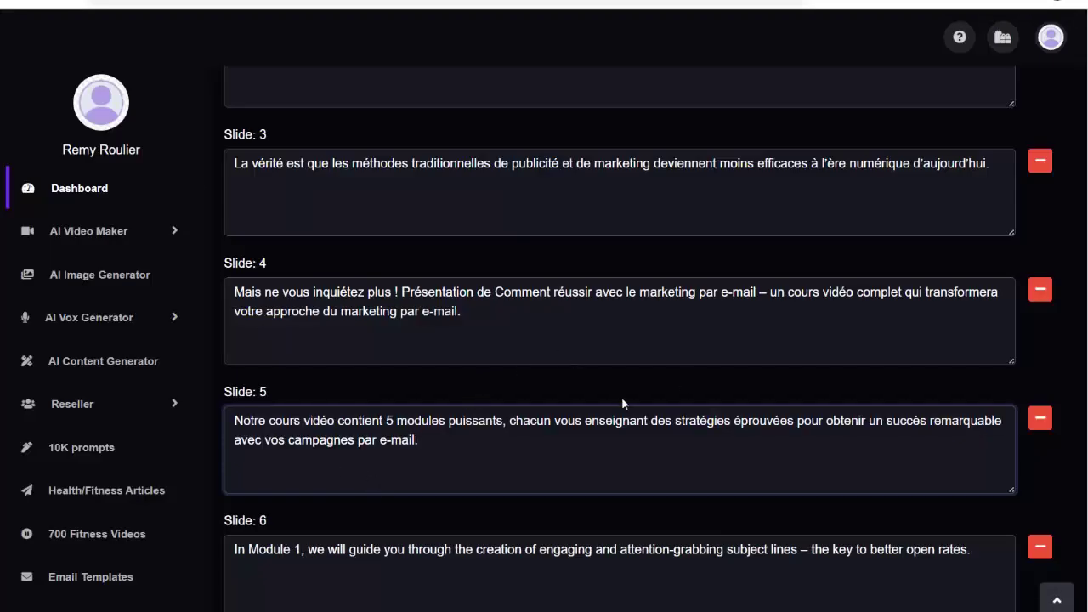
scroll(680, 382, "down", 10)
scroll(749, 387, "up", 7)
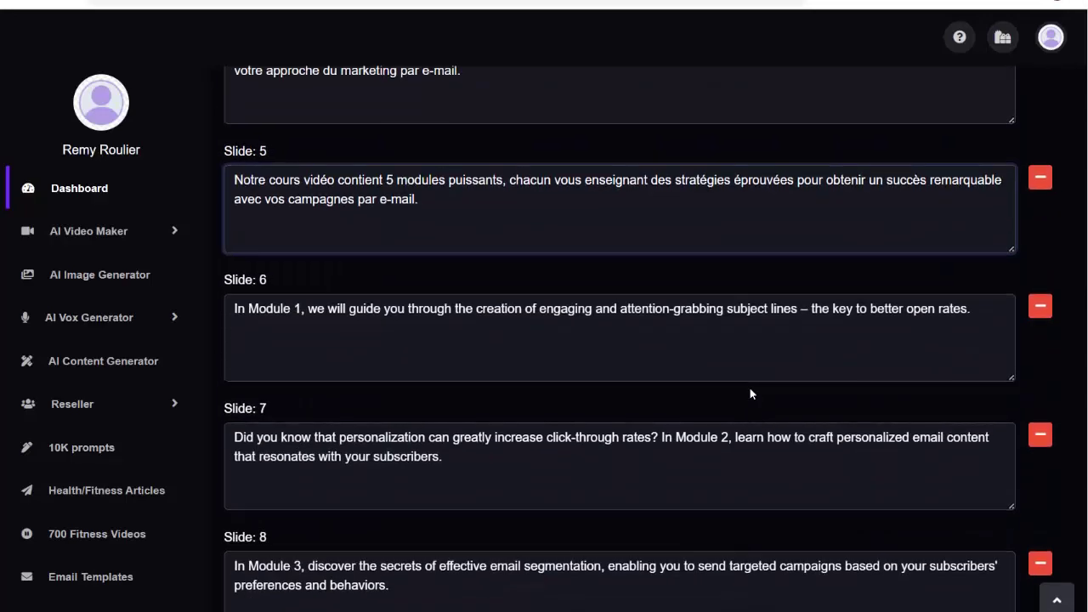
Step: Generate the email marketing video with the French voiceover and the translated slide texts
scroll(750, 388, "up", 10)
scroll(661, 403, "down", 12)
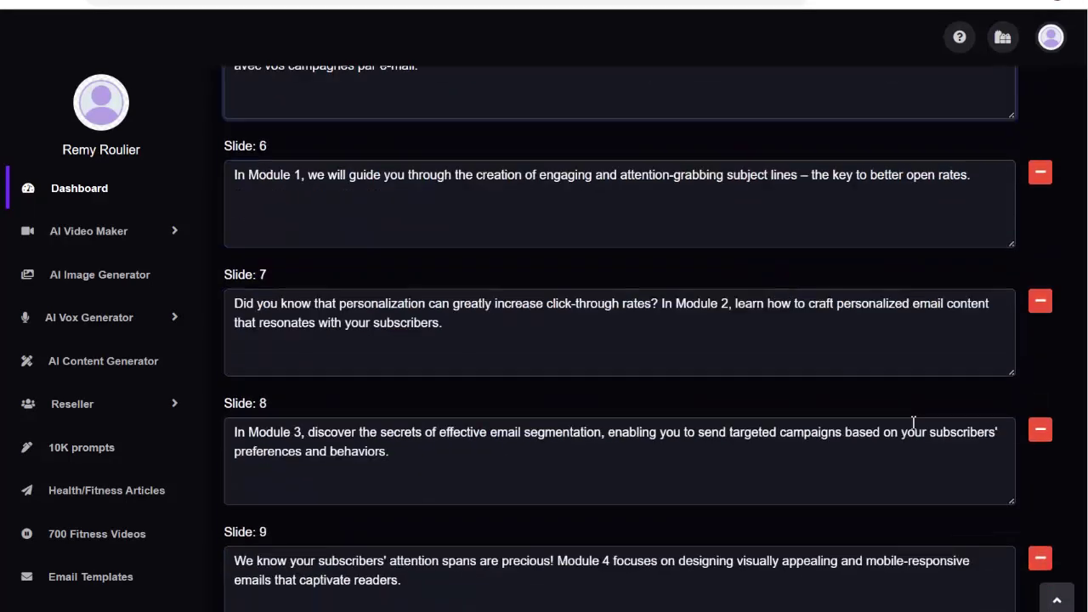
scroll(914, 422, "down", 15)
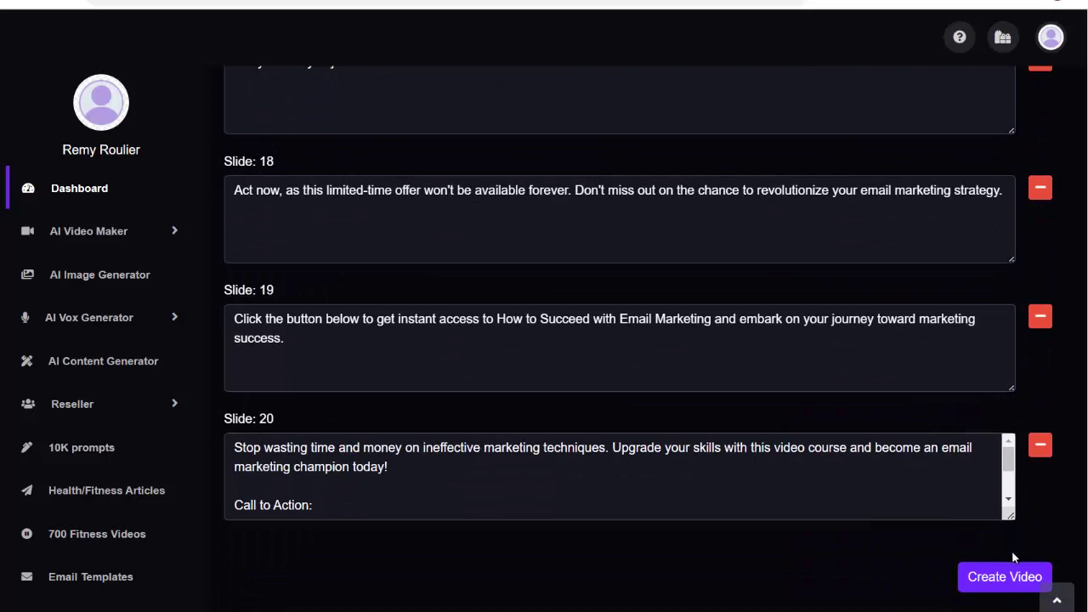
left_click(995, 589)
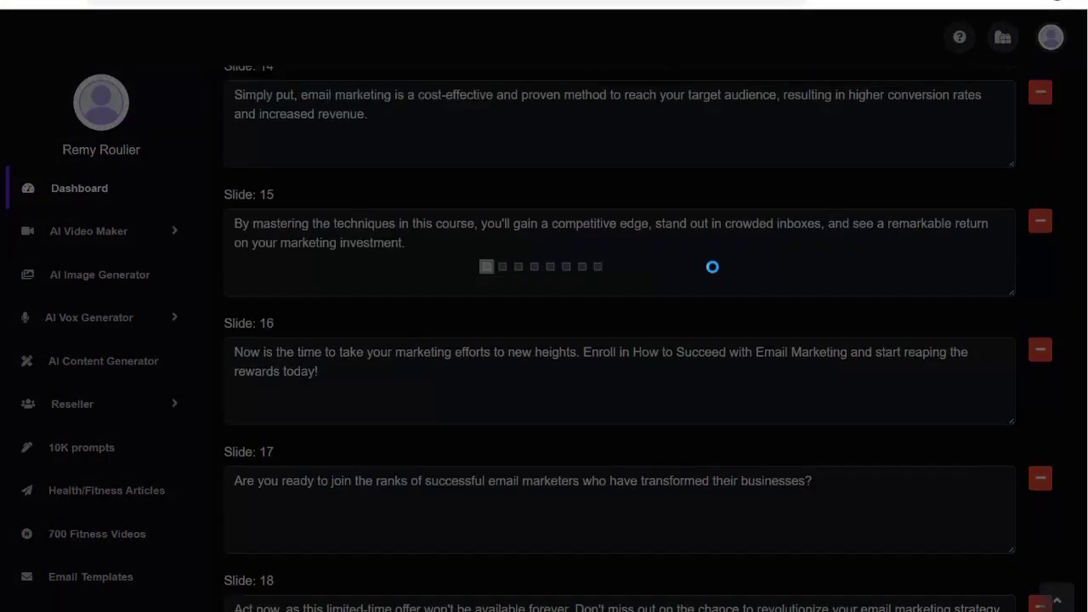
scroll(713, 266, "up", 5)
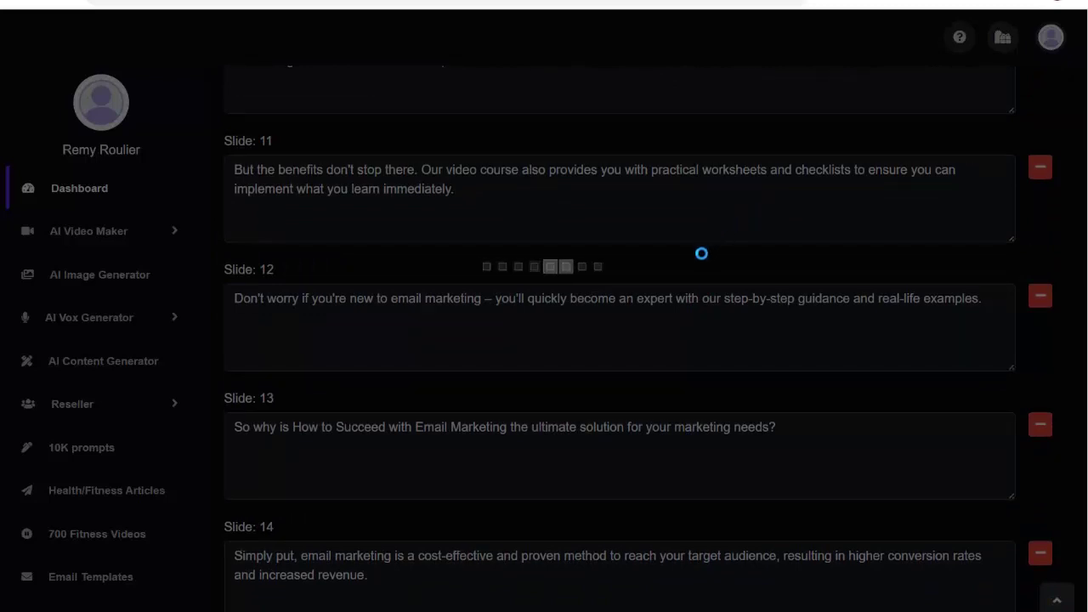
scroll(505, 284, "up", 5)
scroll(477, 288, "up", 12)
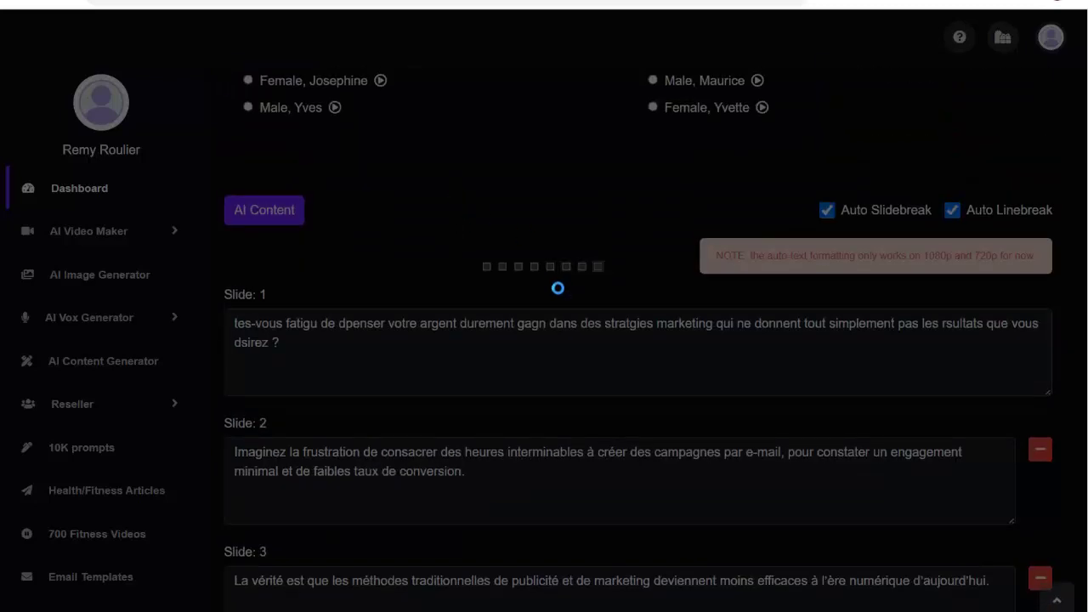
scroll(556, 286, "up", 4)
scroll(500, 338, "up", 3)
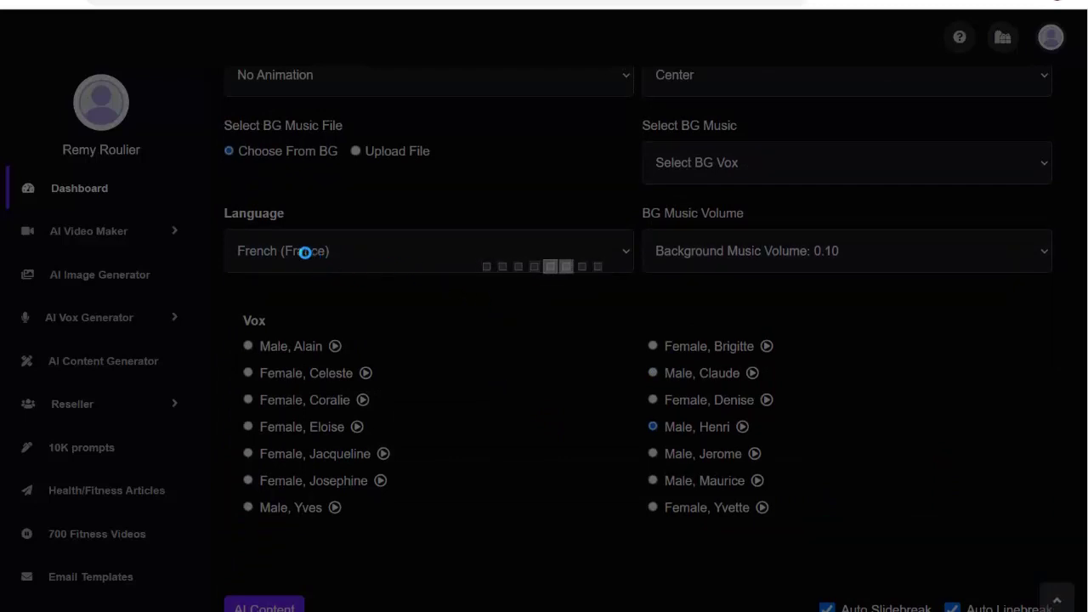
scroll(480, 351, "down", 2)
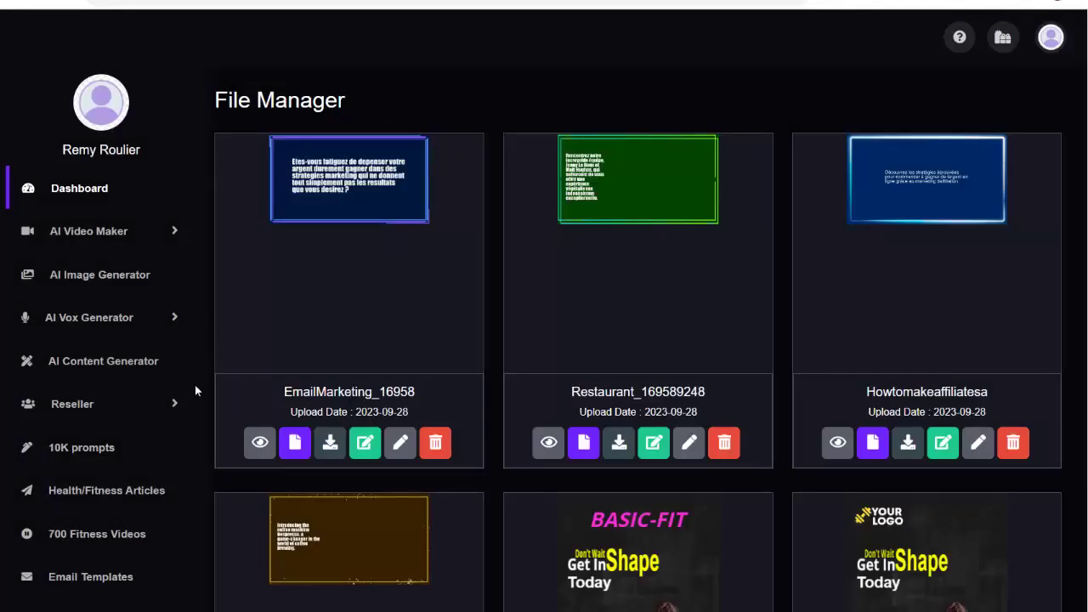
Step: Preview the generated EmailMarketing video in the File Manager, pause it and close the preview
left_click(260, 443)
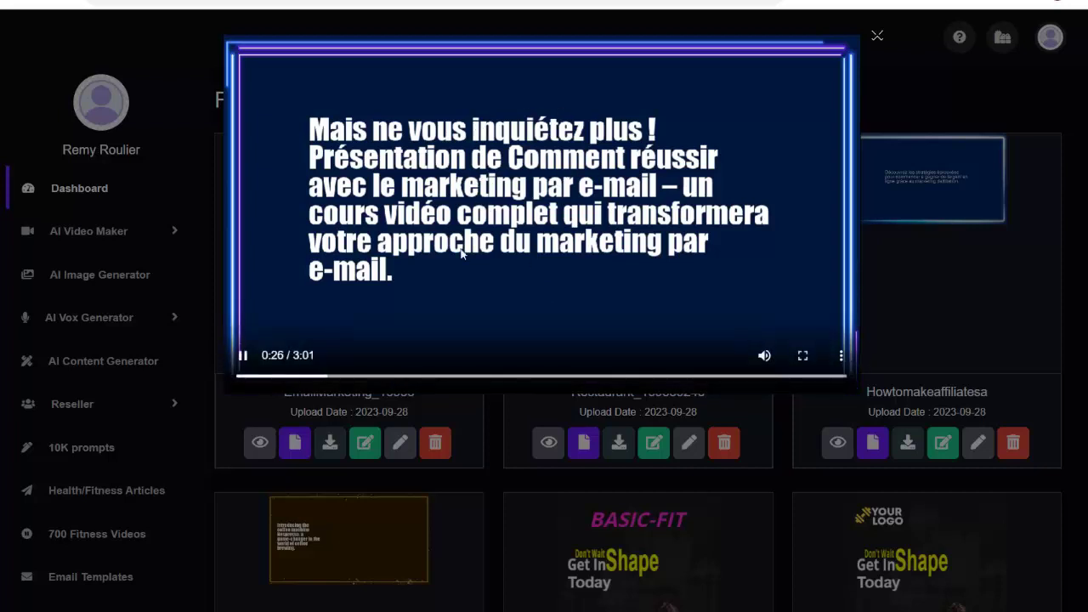
left_click(243, 357)
left_click(877, 39)
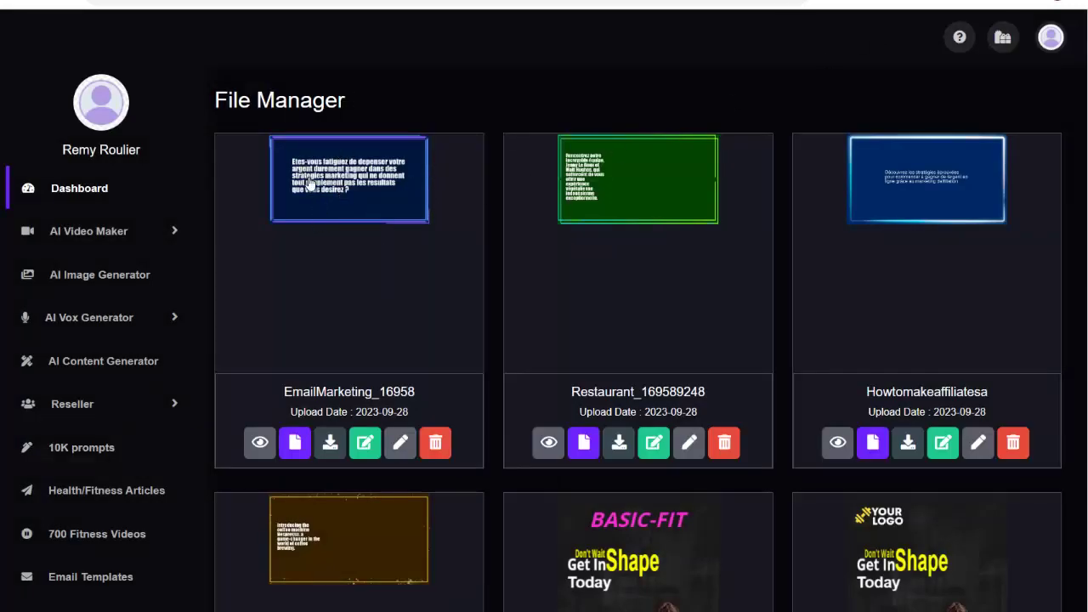
Step: Reopen the EmailMarketing video for editing and review its French slide texts and voice options
left_click(400, 443)
scroll(518, 318, "down", 15)
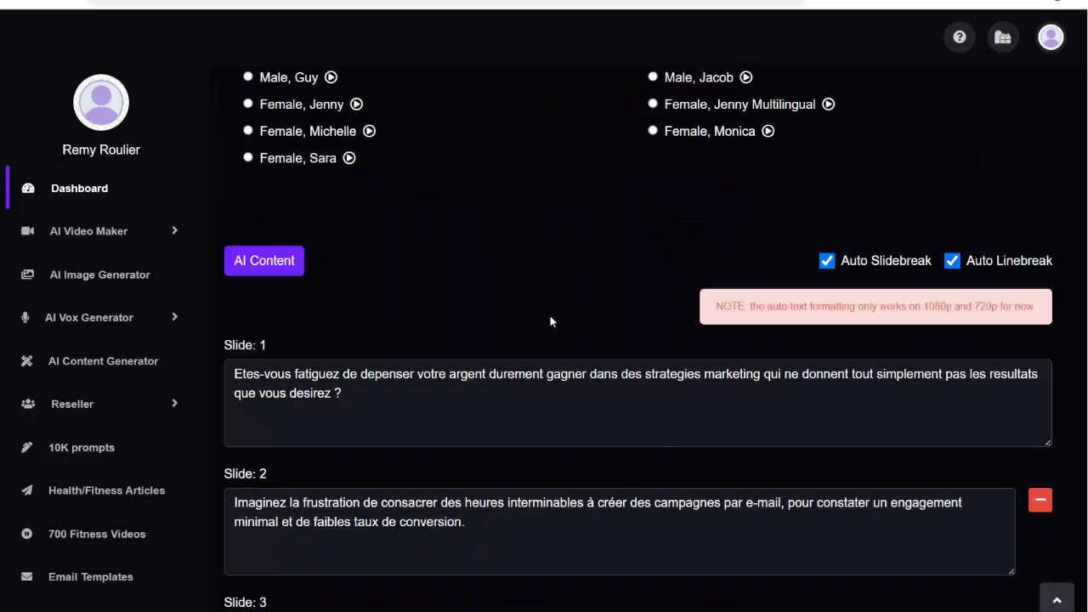
scroll(424, 310, "up", 3)
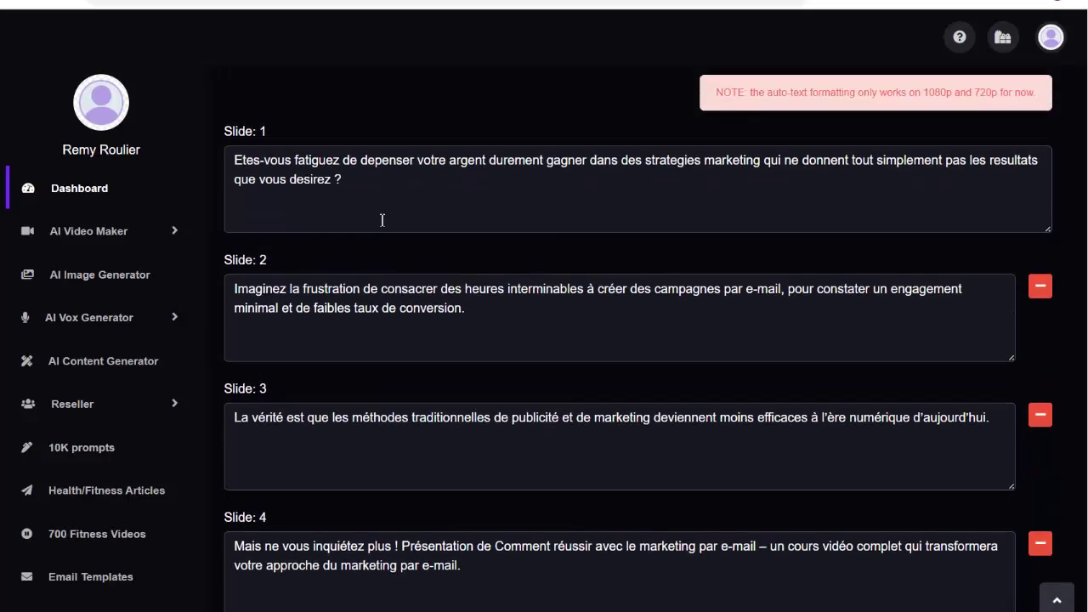
scroll(451, 331, "down", 2)
scroll(474, 357, "up", 3)
scroll(475, 359, "up", 6)
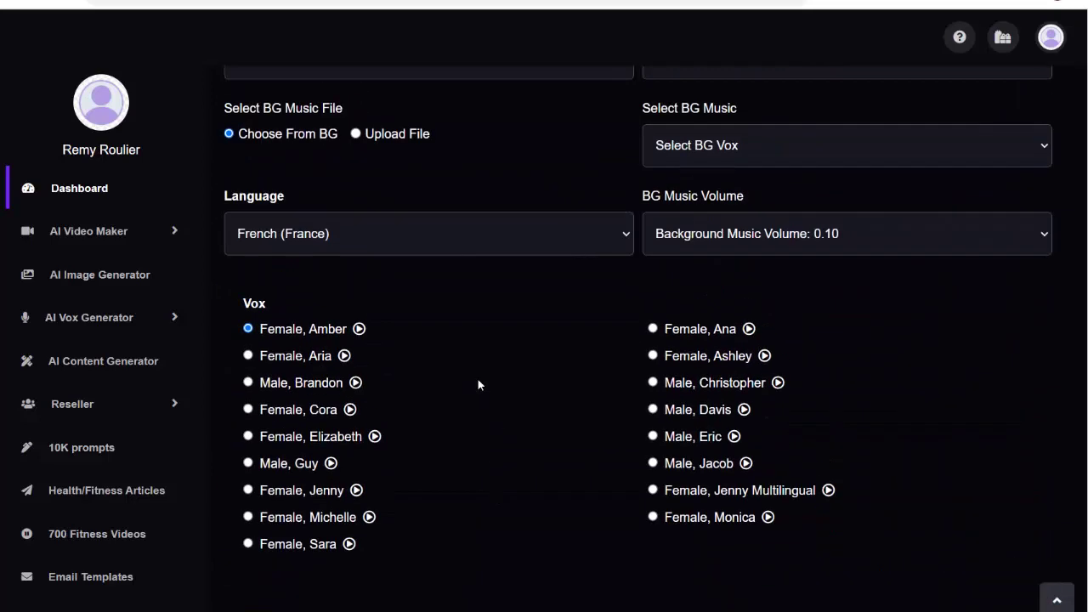
Step: Browse the available voiceover languages from English to Spanish, keeping French (France) selected
left_click(578, 240)
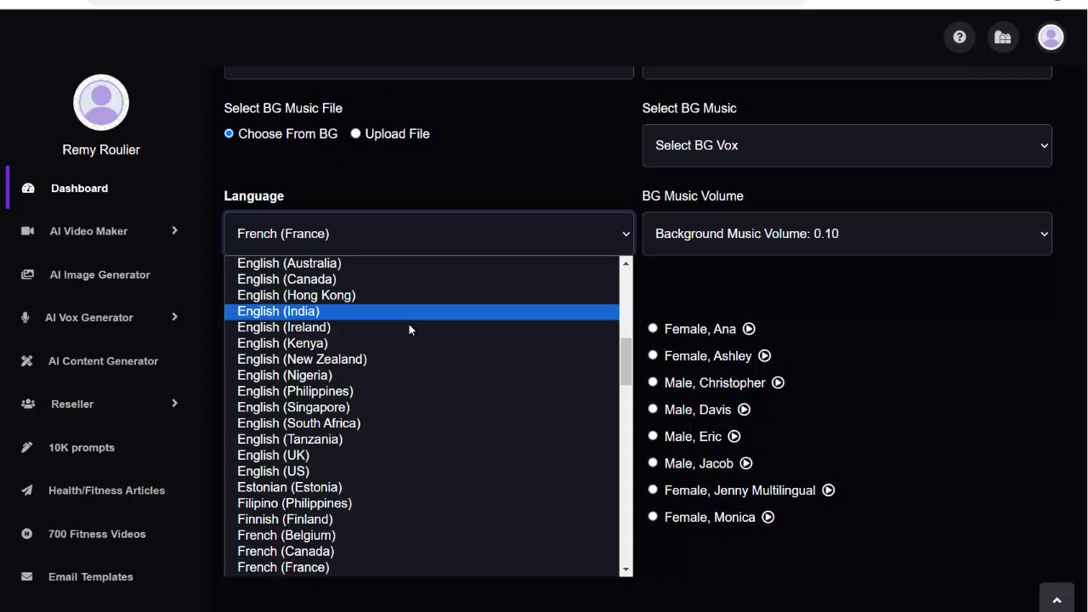
scroll(411, 340, "down", 5)
scroll(413, 362, "down", 2)
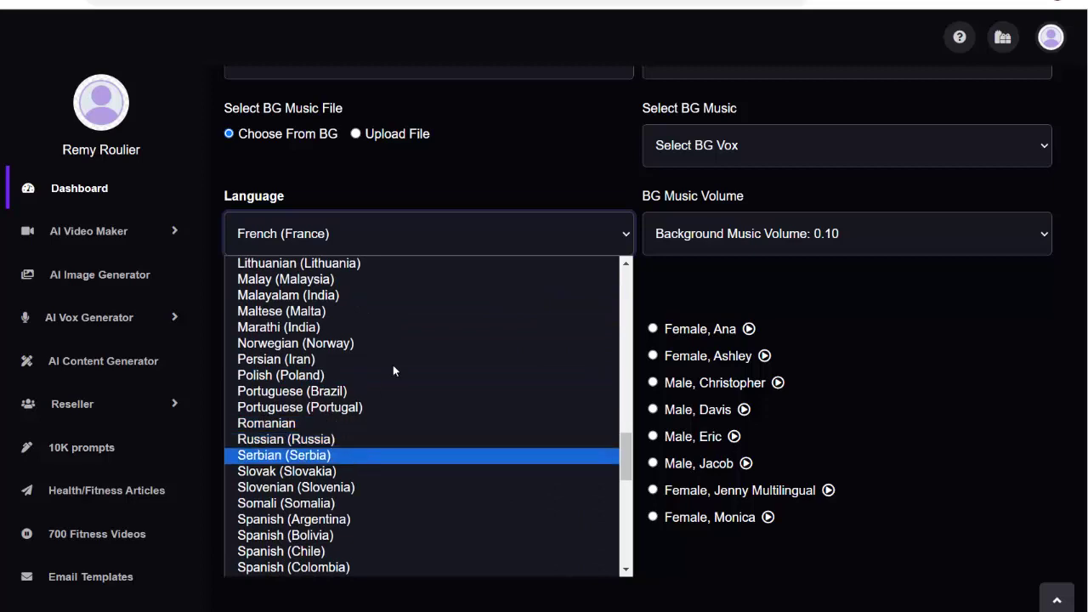
left_click(456, 194)
Step: Review the slide texts against the Google Translate page, then the video's voice, music, animation, frame, font and title settings
scroll(459, 356, "down", 7)
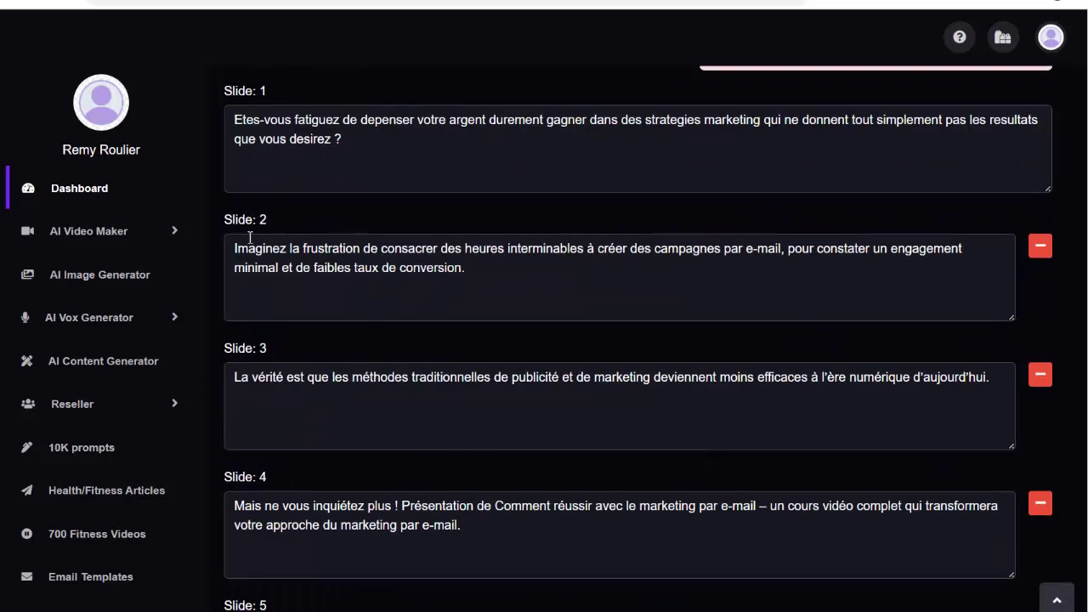
key("ctrl+Tab")
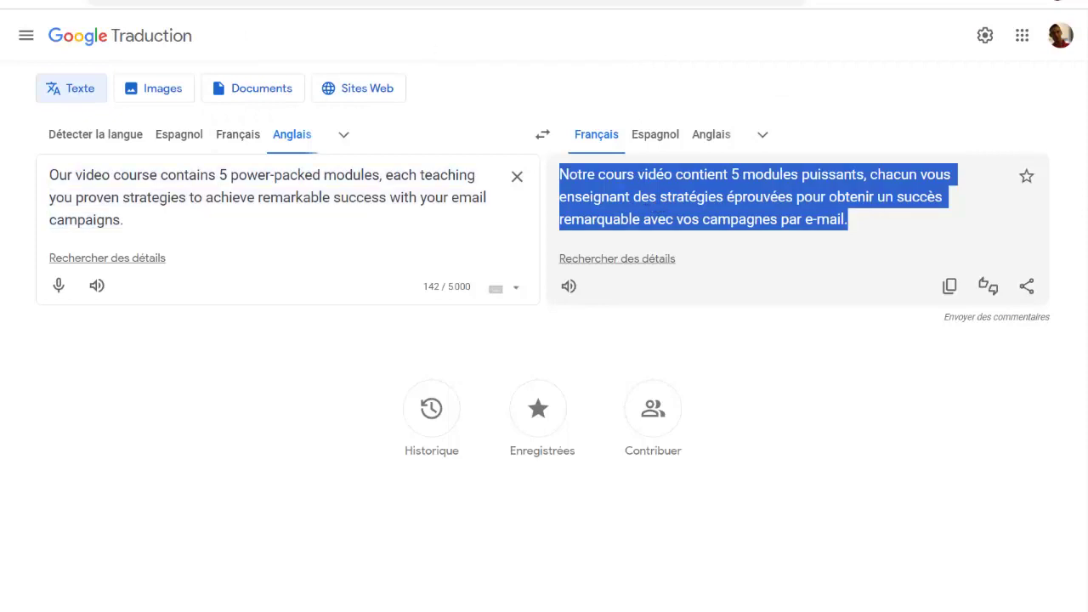
key("ctrl+Tab")
scroll(520, 379, "down", 10)
scroll(545, 353, "up", 6)
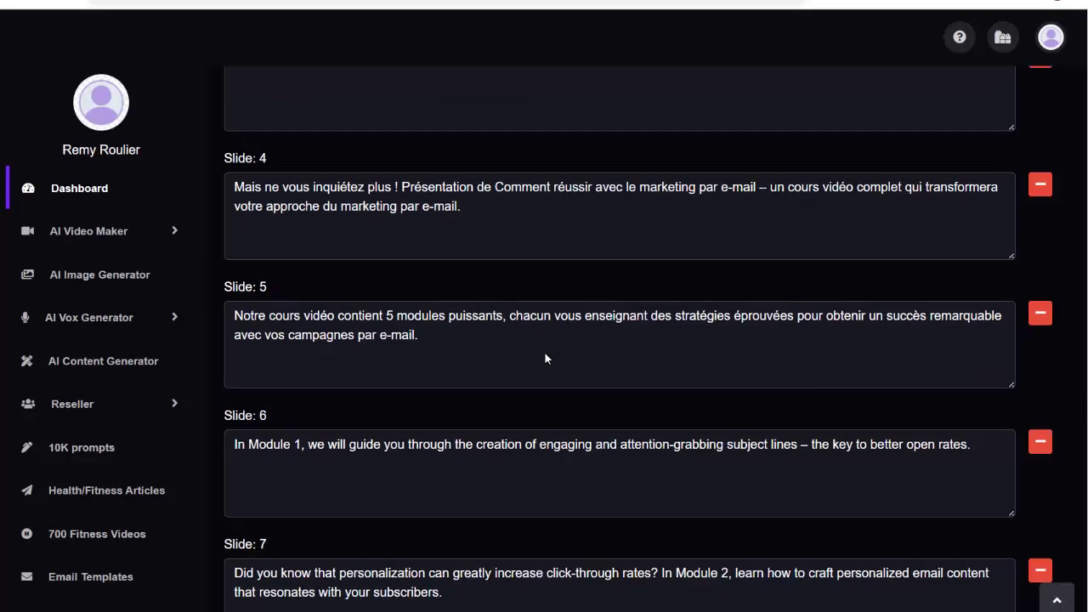
scroll(545, 353, "up", 9)
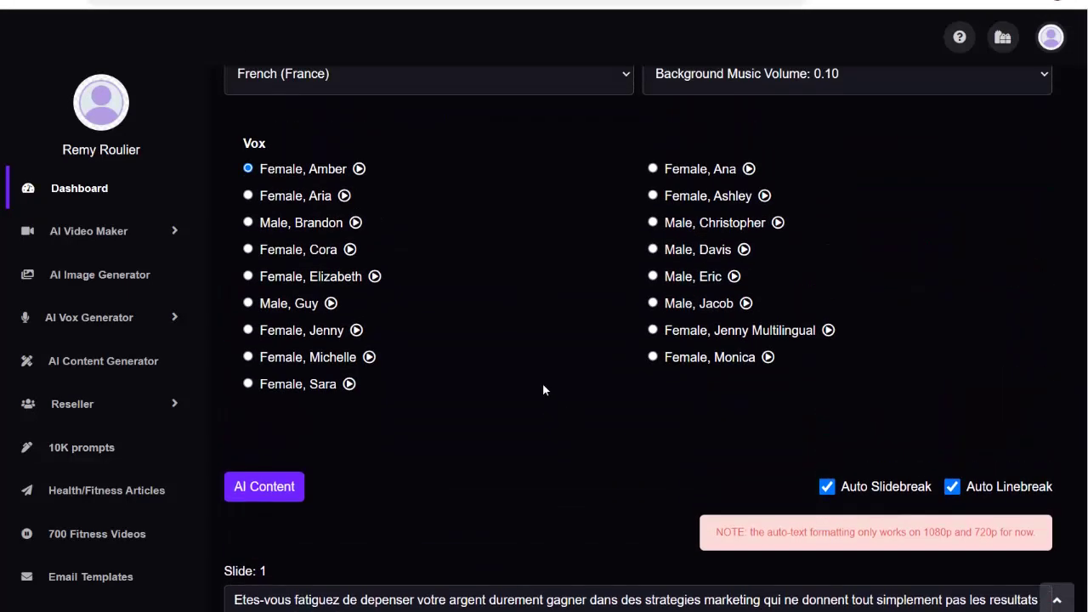
scroll(544, 389, "up", 2)
scroll(476, 349, "up", 5)
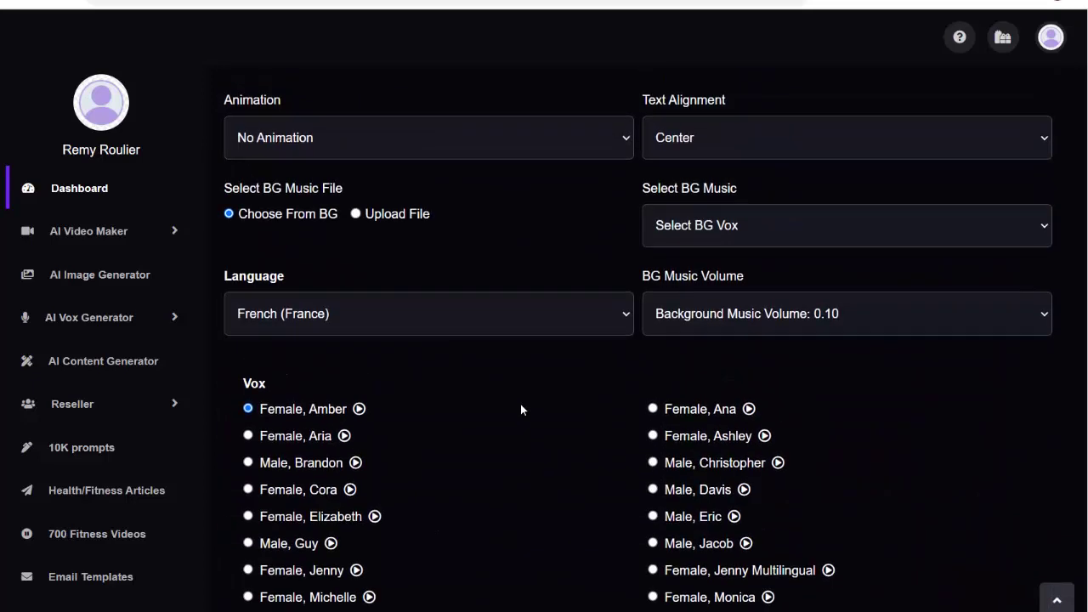
scroll(514, 426, "down", 3)
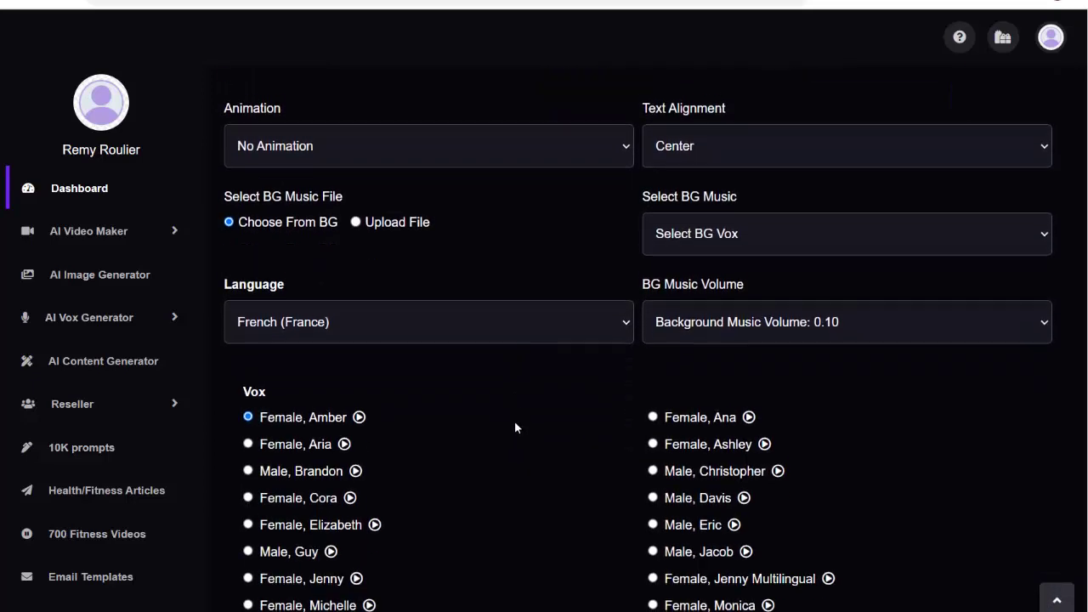
scroll(516, 409, "up", 2)
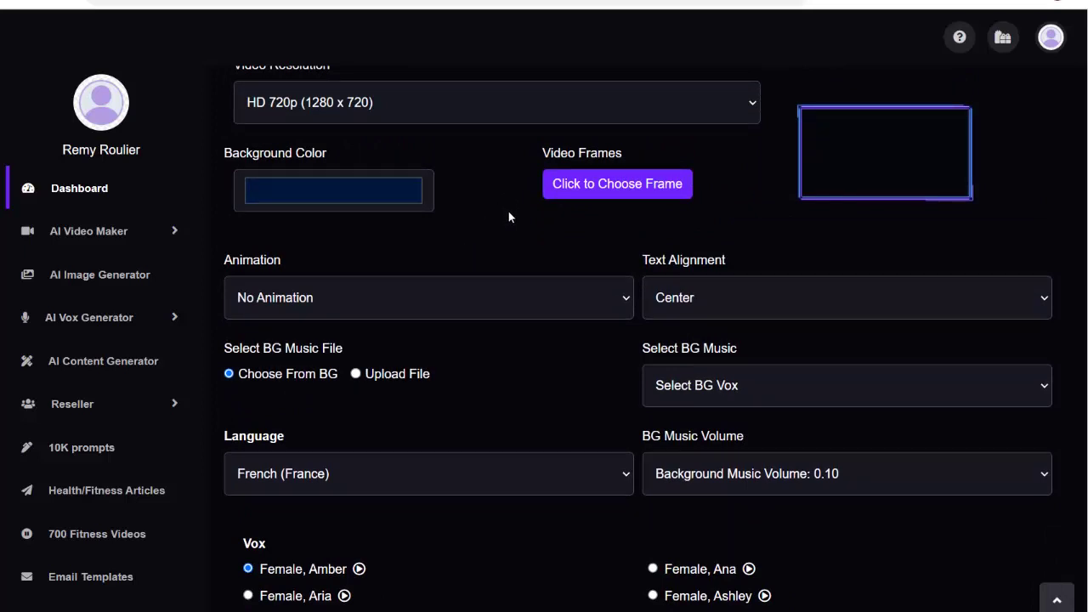
scroll(509, 216, "up", 4)
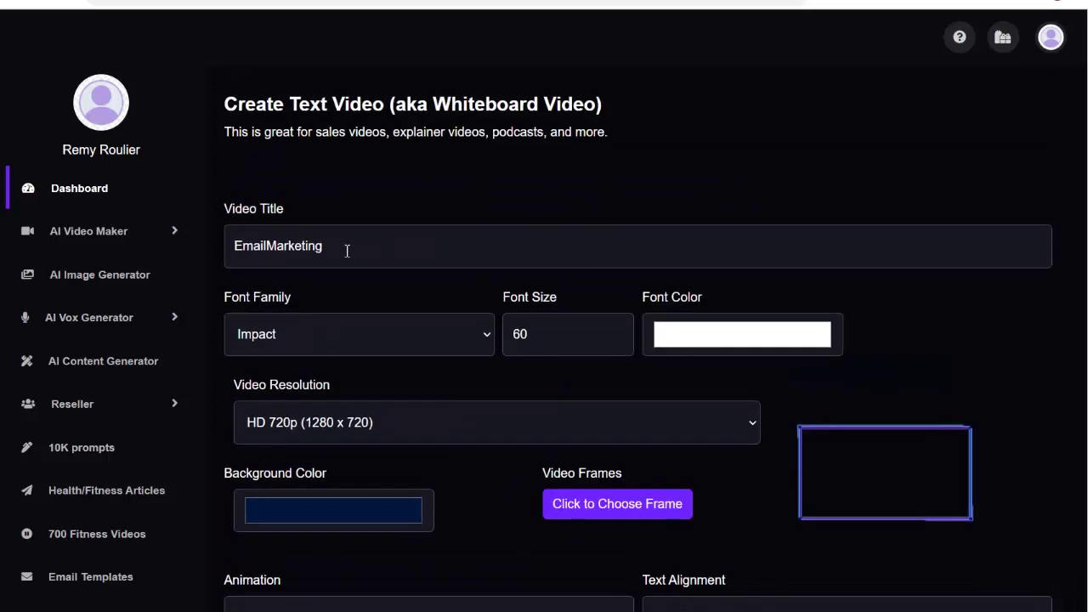